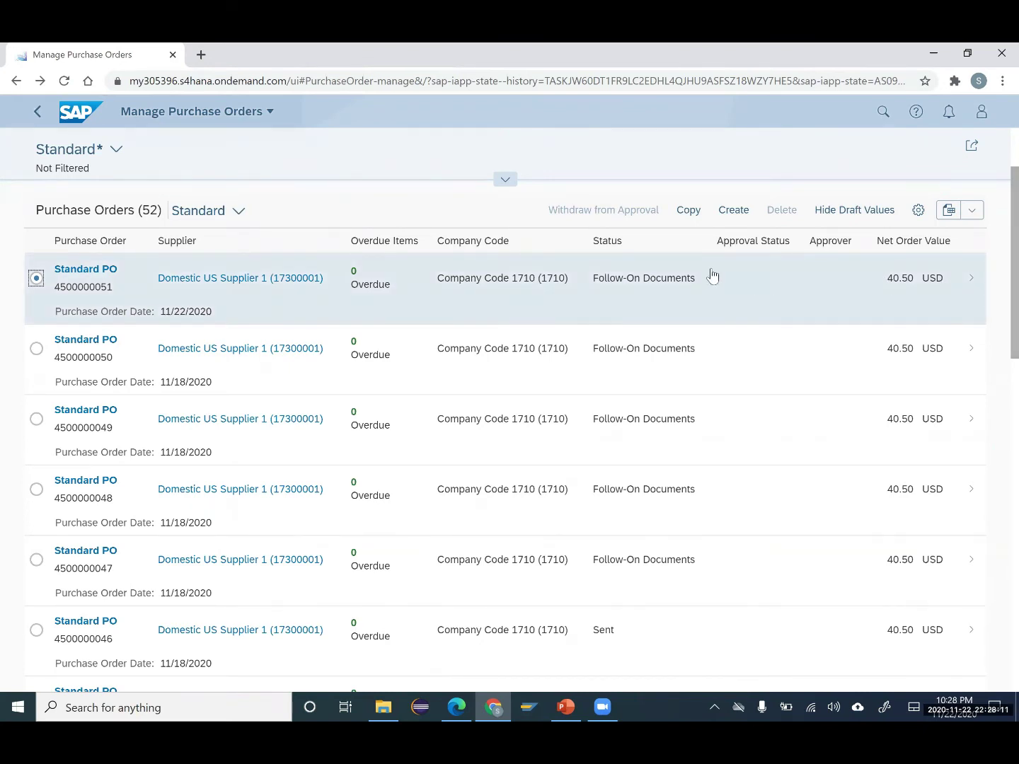
- Copy the selected standard purchase order into a new draft and review item 10's general, source of supply and tax details
{"action": "left_click", "coordinate": [687, 212]}
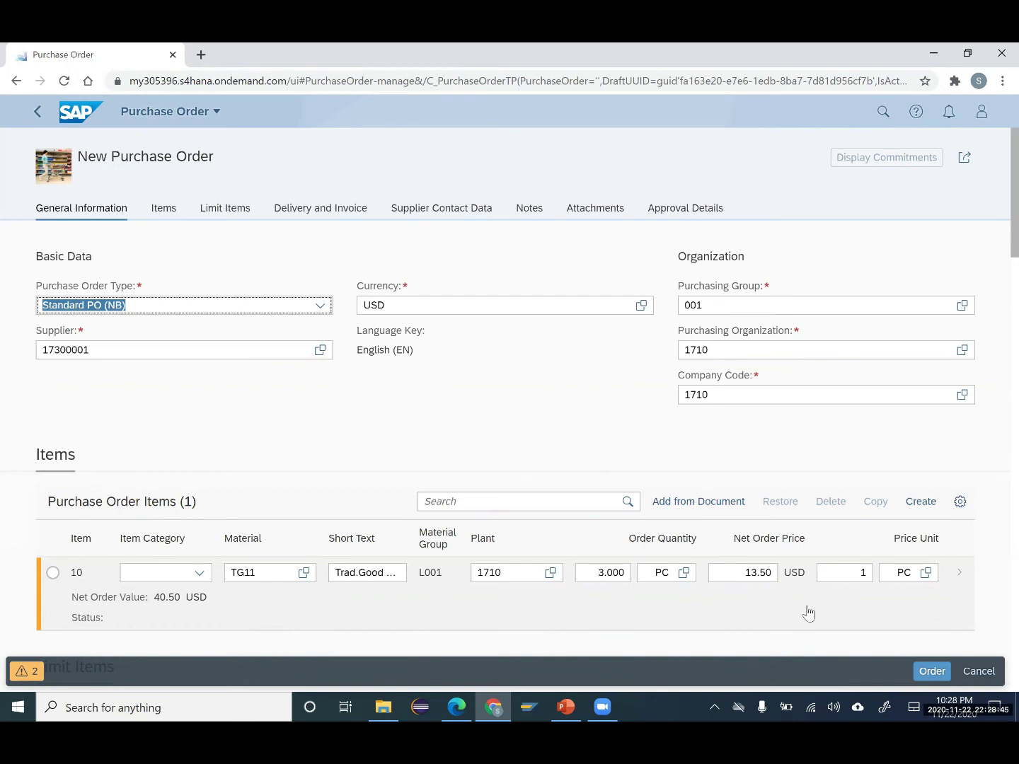
{"action": "left_click", "coordinate": [962, 583]}
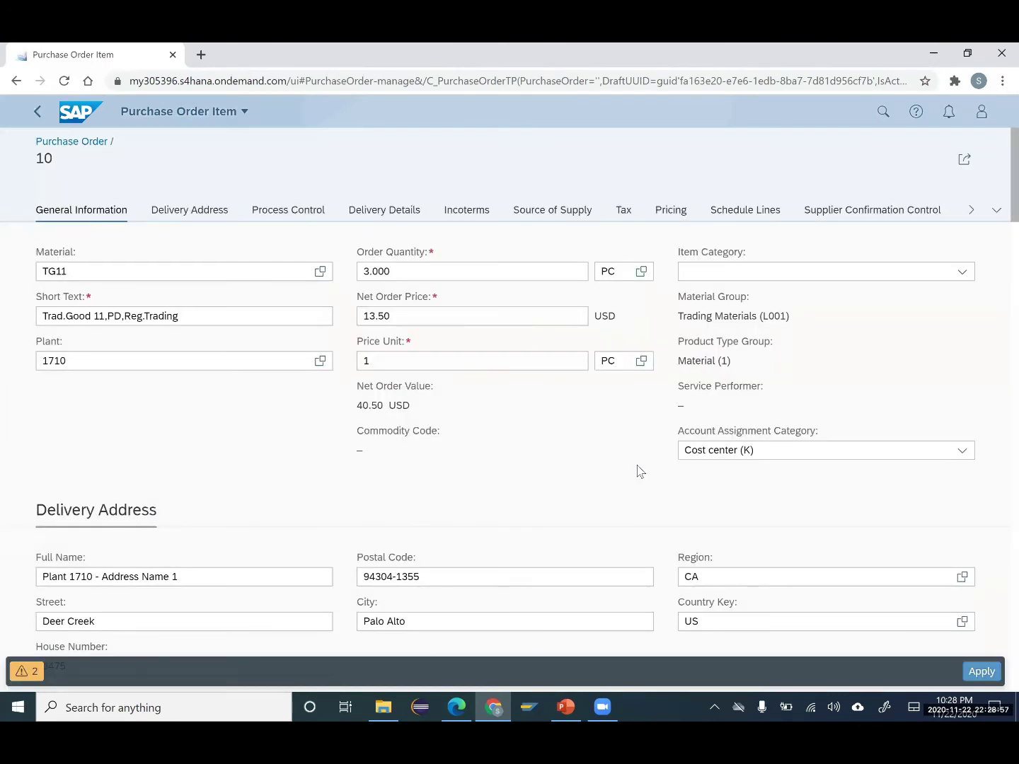
{"action": "scroll", "coordinate": [641, 471], "scroll_direction": "down", "scroll_amount": 1}
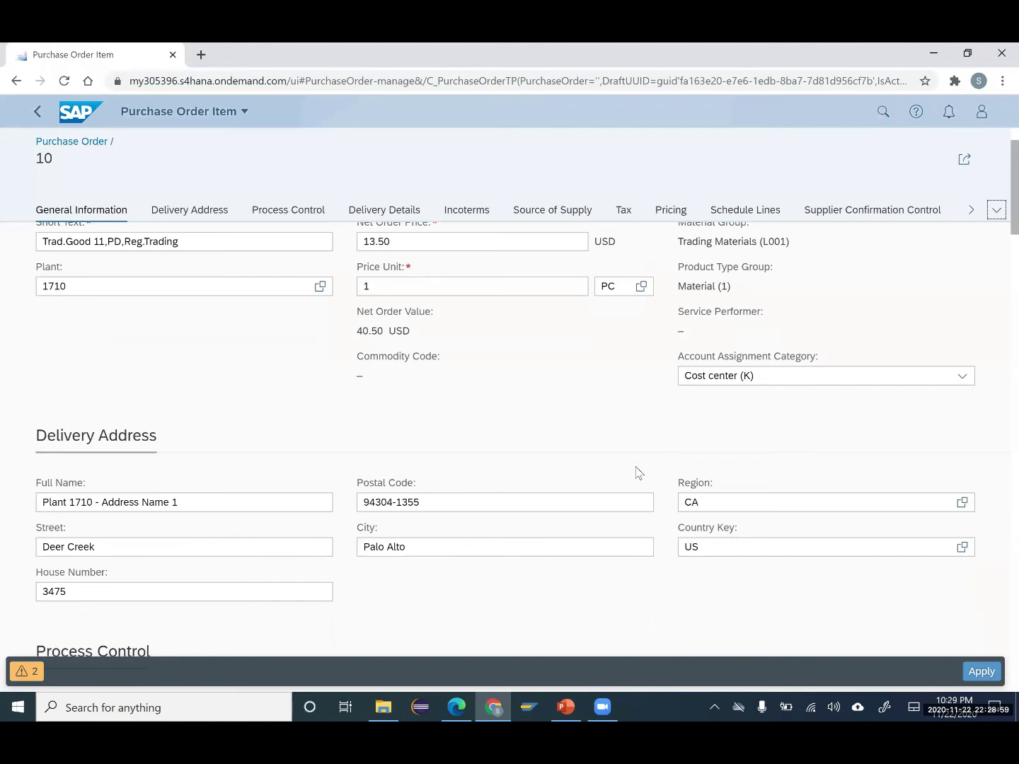
{"action": "scroll", "coordinate": [998, 209], "scroll_direction": "up", "scroll_amount": 1}
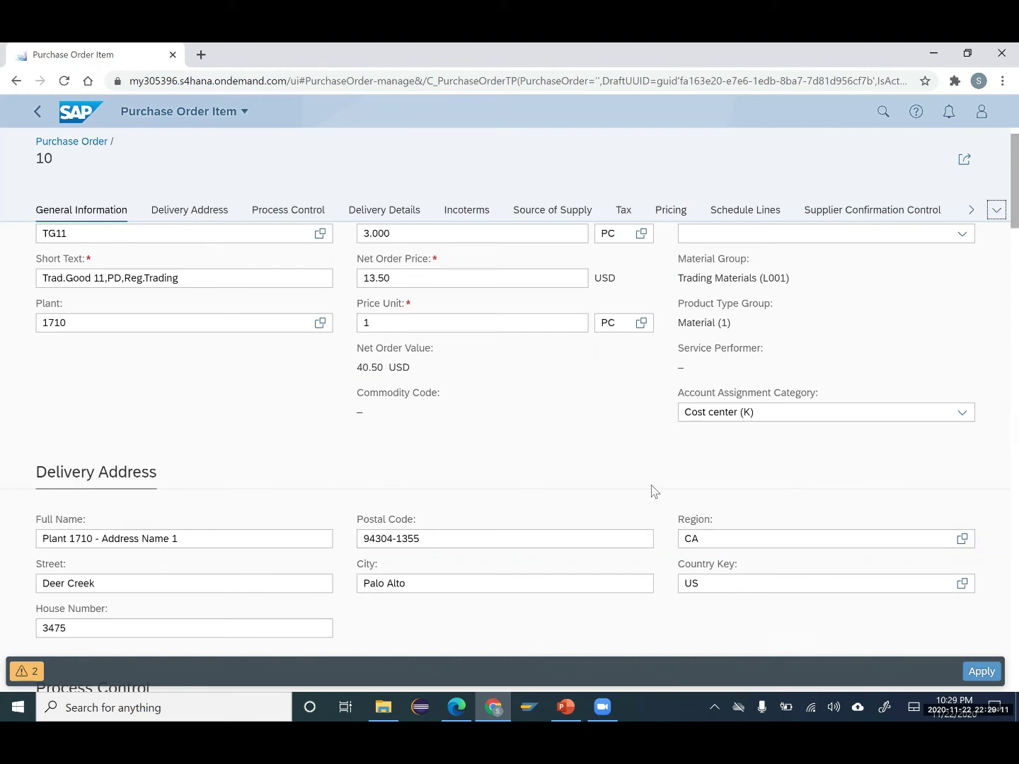
{"action": "left_click", "coordinate": [624, 211]}
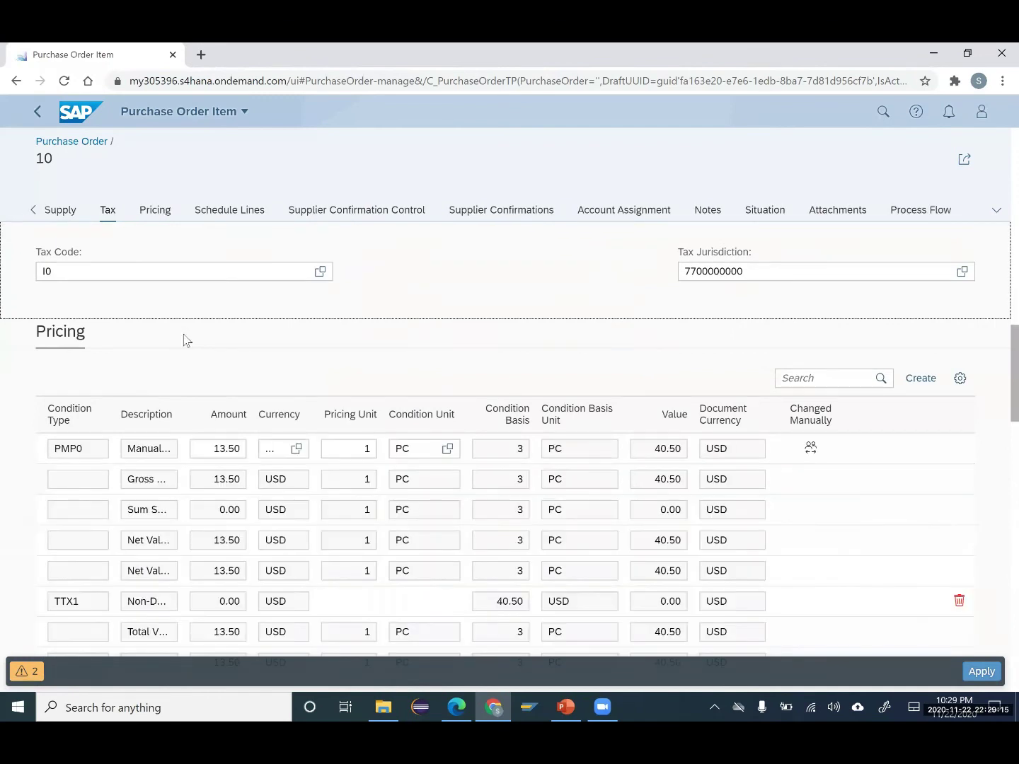
{"action": "scroll", "coordinate": [186, 341], "scroll_direction": "up", "scroll_amount": 2}
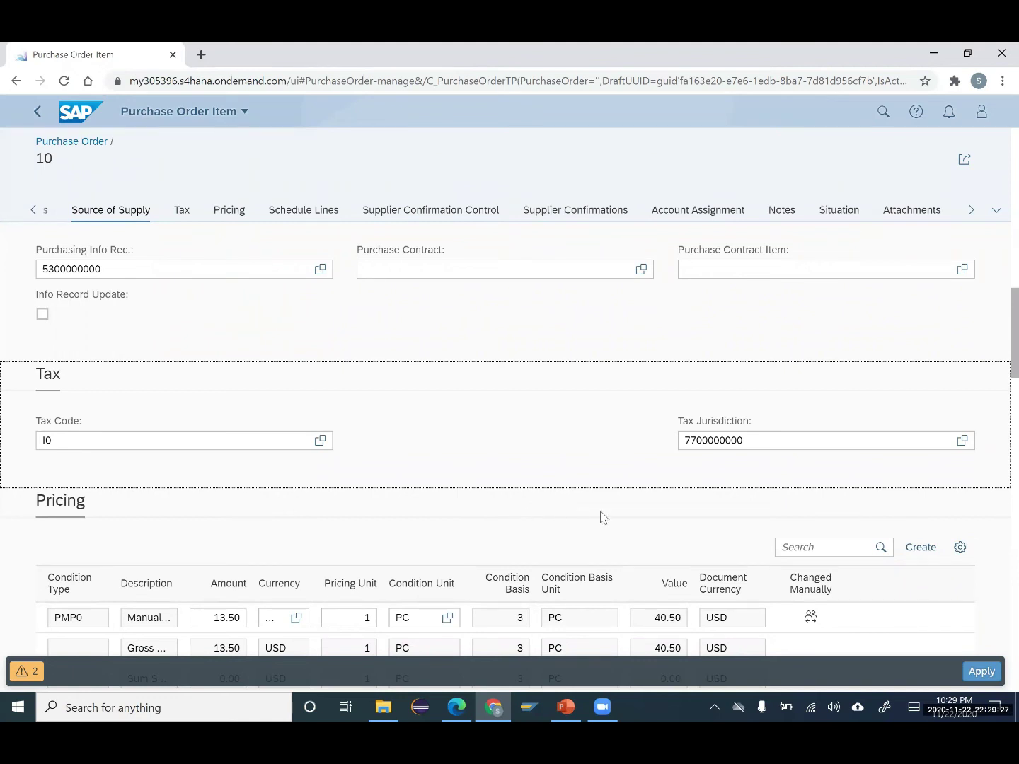
- Apply the item and place the new purchase order, reloading its page to check the sending status
{"action": "left_click", "coordinate": [988, 672]}
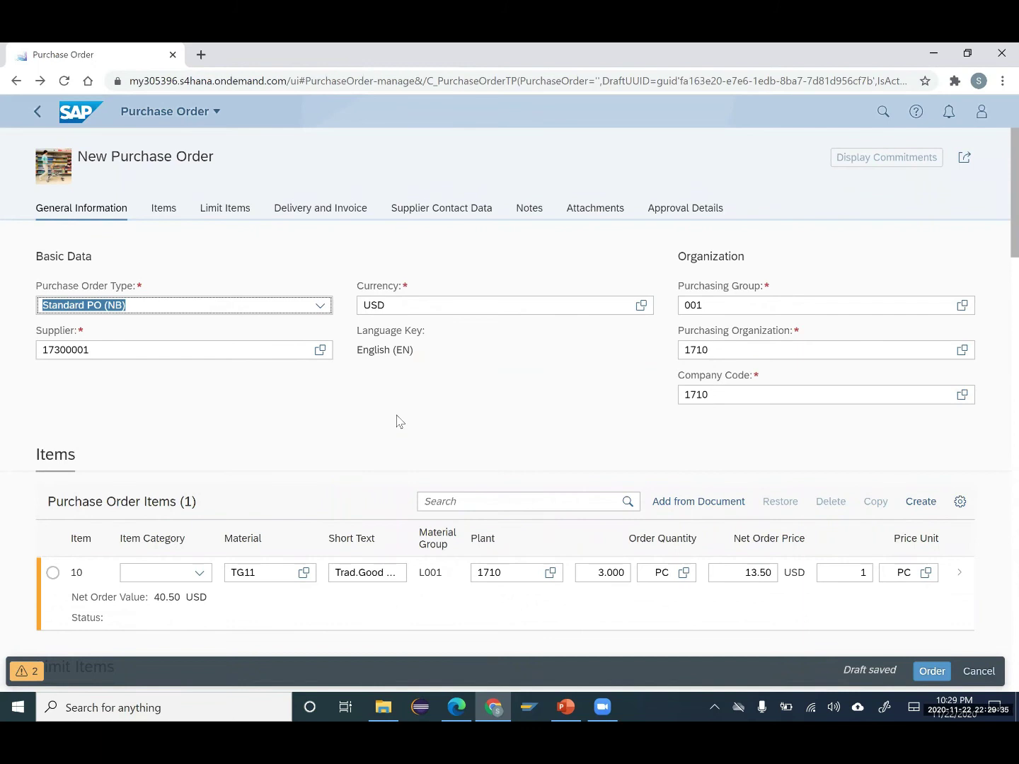
{"action": "left_click", "coordinate": [932, 672]}
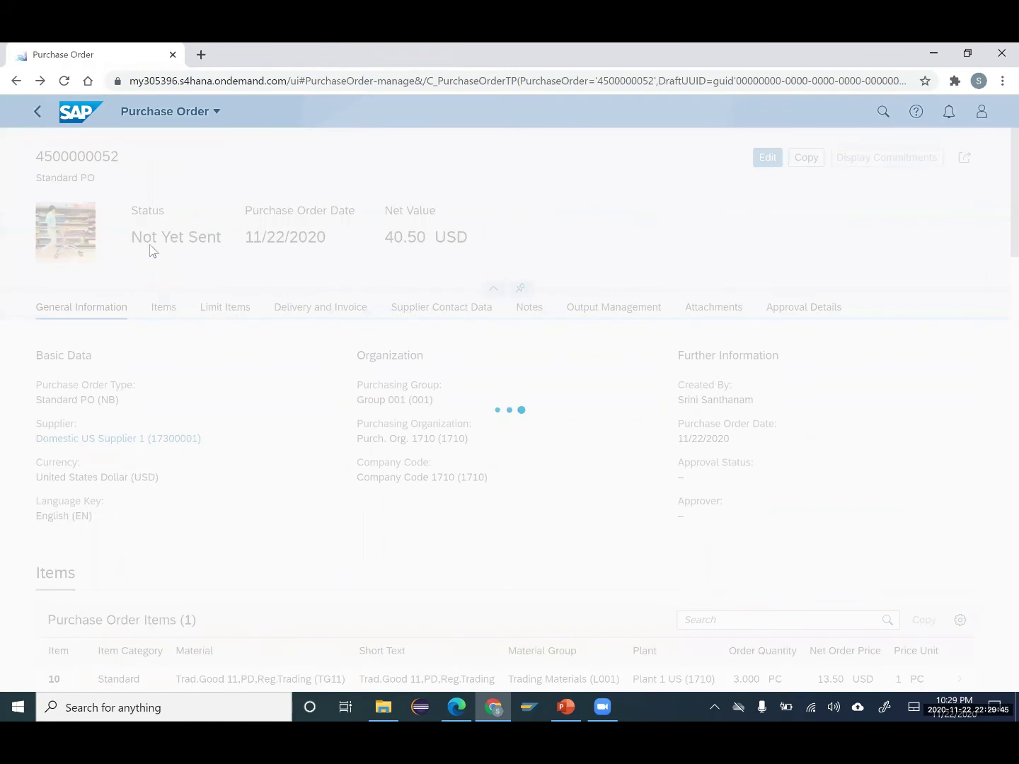
{"action": "left_click_drag", "start_coordinate": [143, 241], "coordinate": [211, 245]}
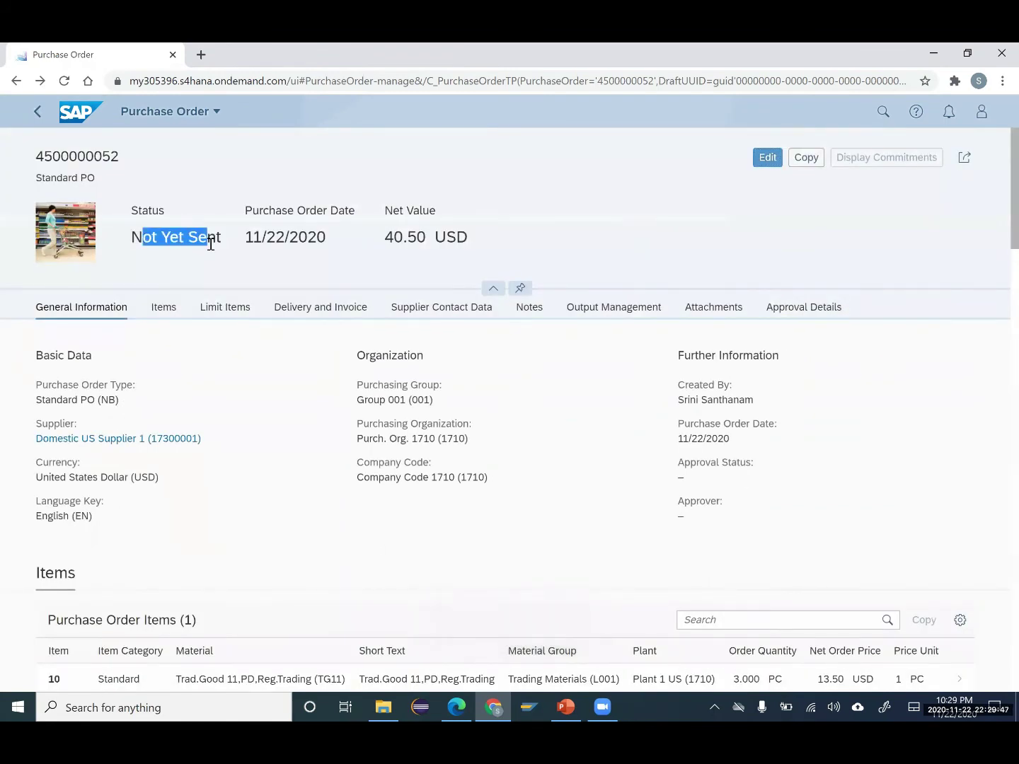
{"action": "left_click", "coordinate": [210, 244]}
{"action": "left_click", "coordinate": [65, 80]}
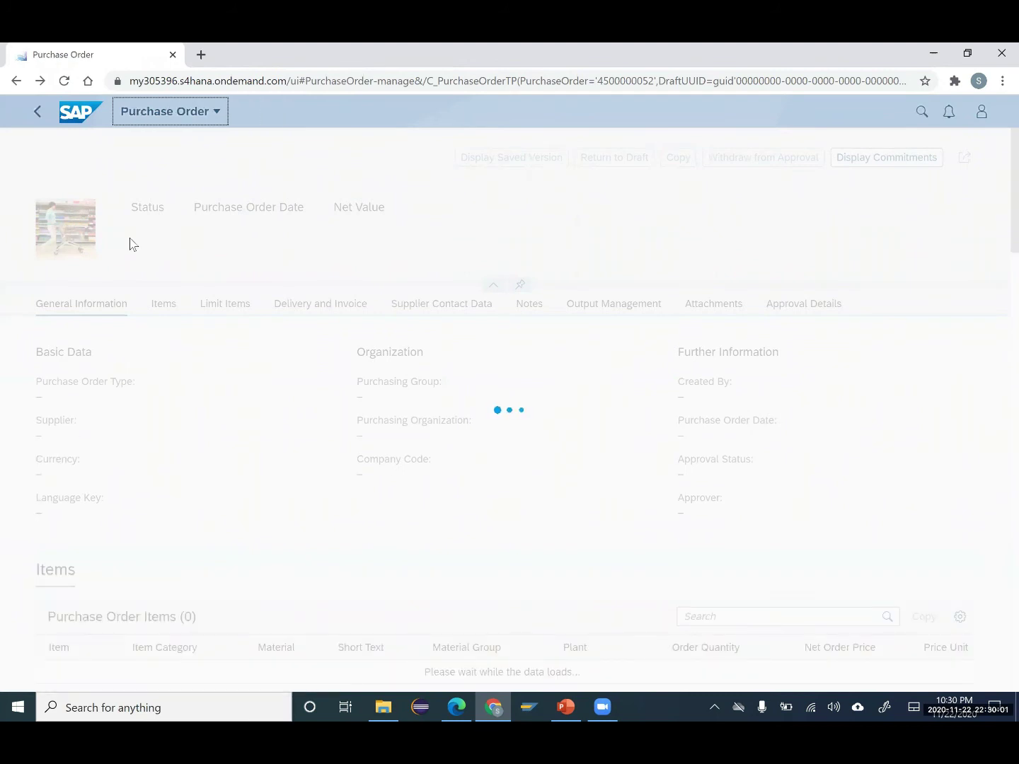
{"action": "double_click", "coordinate": [138, 237]}
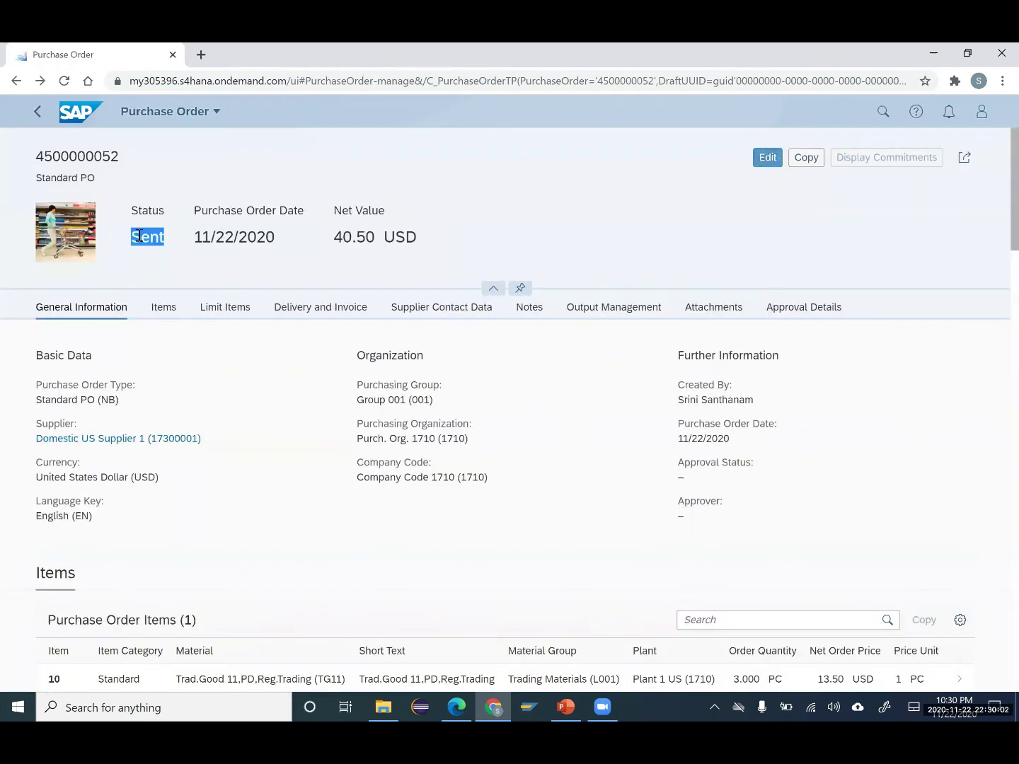
{"action": "left_click", "coordinate": [189, 258]}
- Switch to the Ariba Network supplier portal and look through the additional order and invoice tiles
{"action": "left_click", "coordinate": [457, 706]}
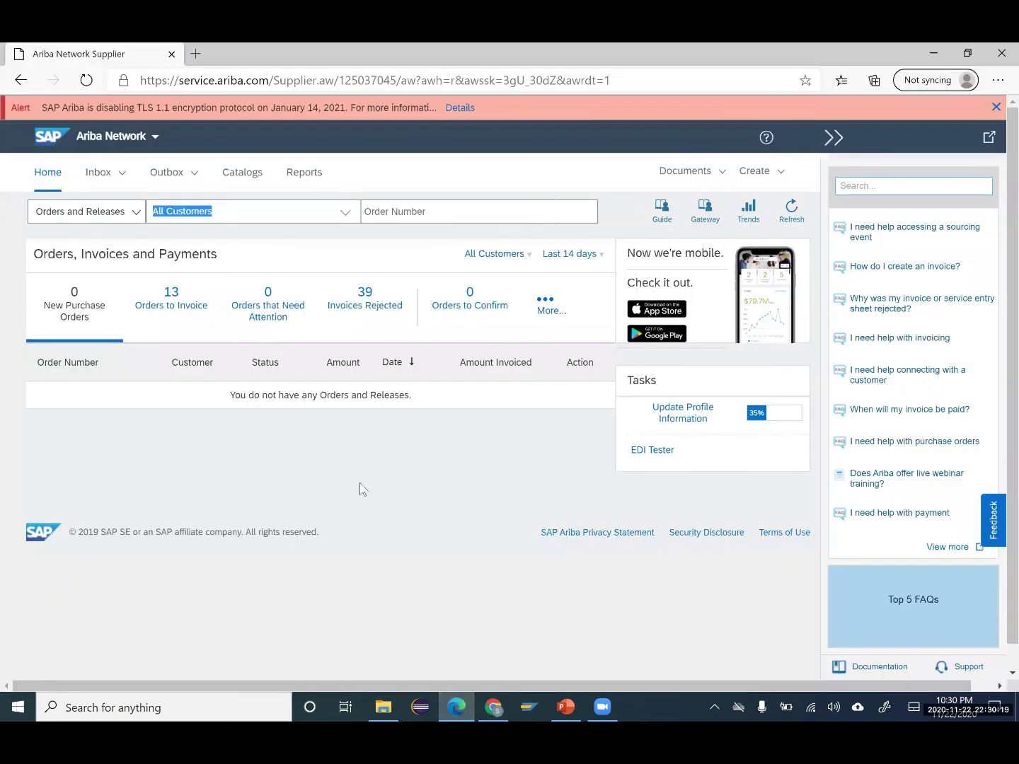
{"action": "left_click", "coordinate": [550, 318]}
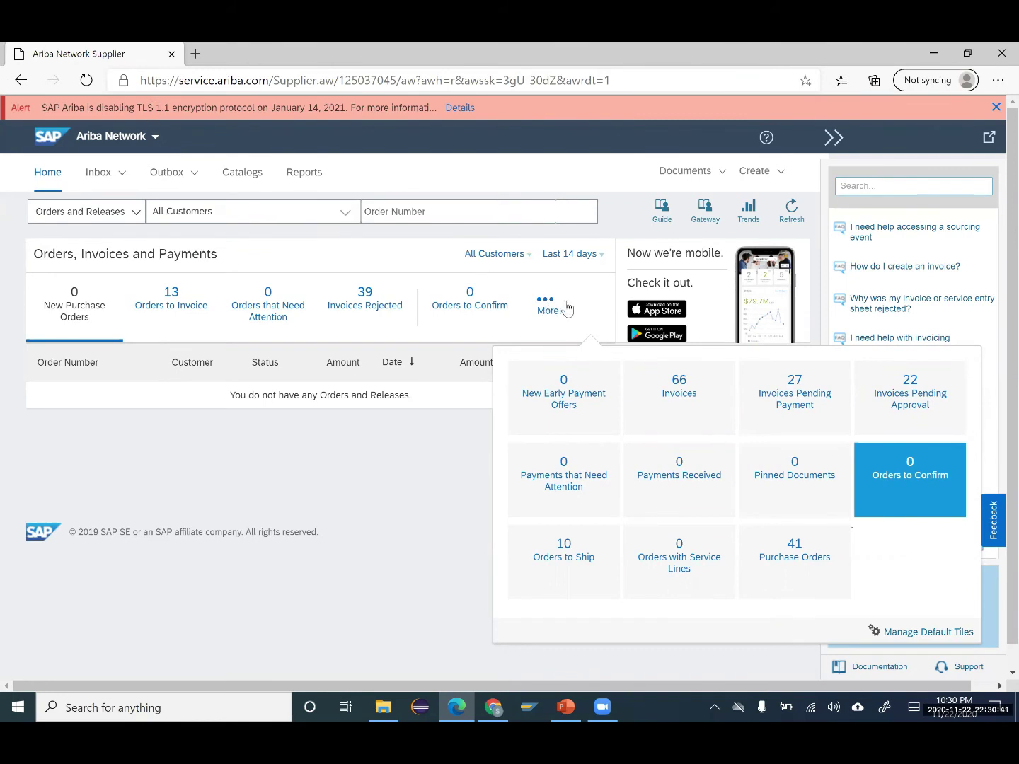
{"action": "left_click", "coordinate": [390, 433]}
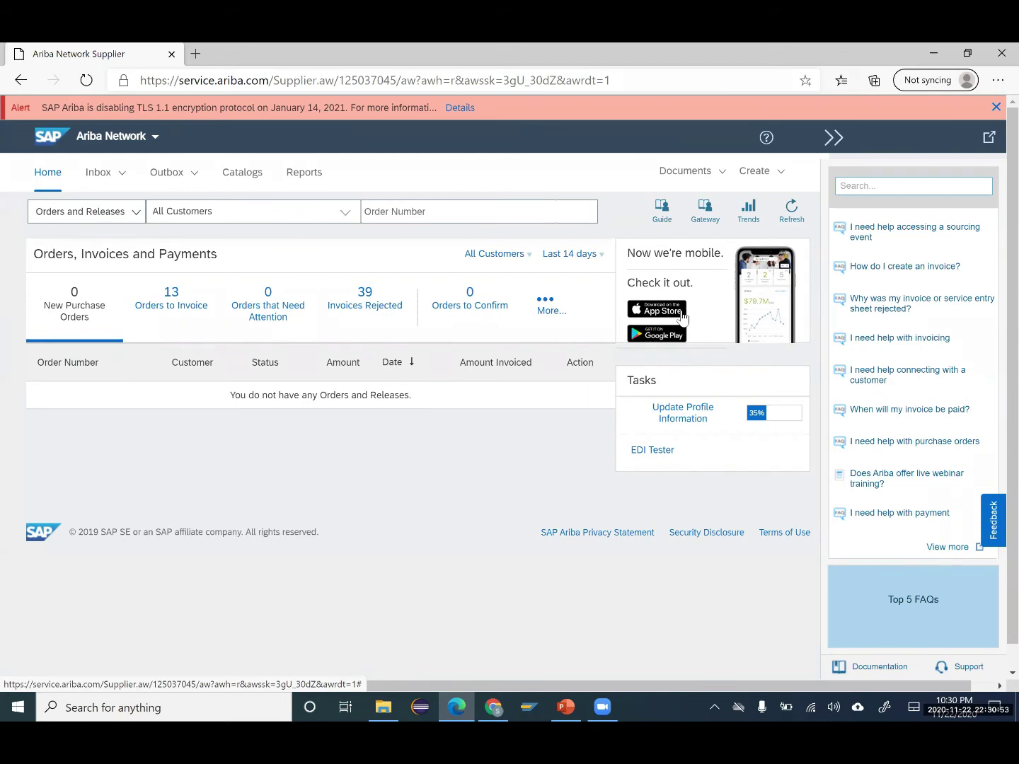
{"action": "left_click", "coordinate": [548, 310]}
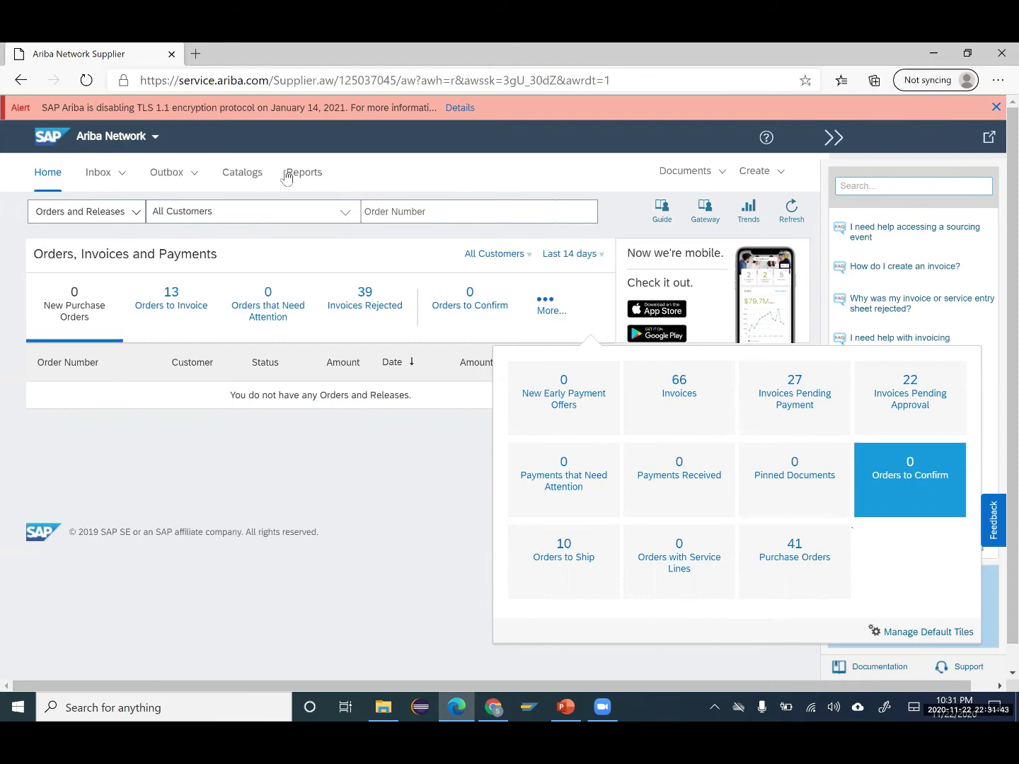
- Open the newest order from the Orders and Releases inbox and review its addresses and line item
{"action": "left_click", "coordinate": [118, 177]}
{"action": "left_click", "coordinate": [117, 177]}
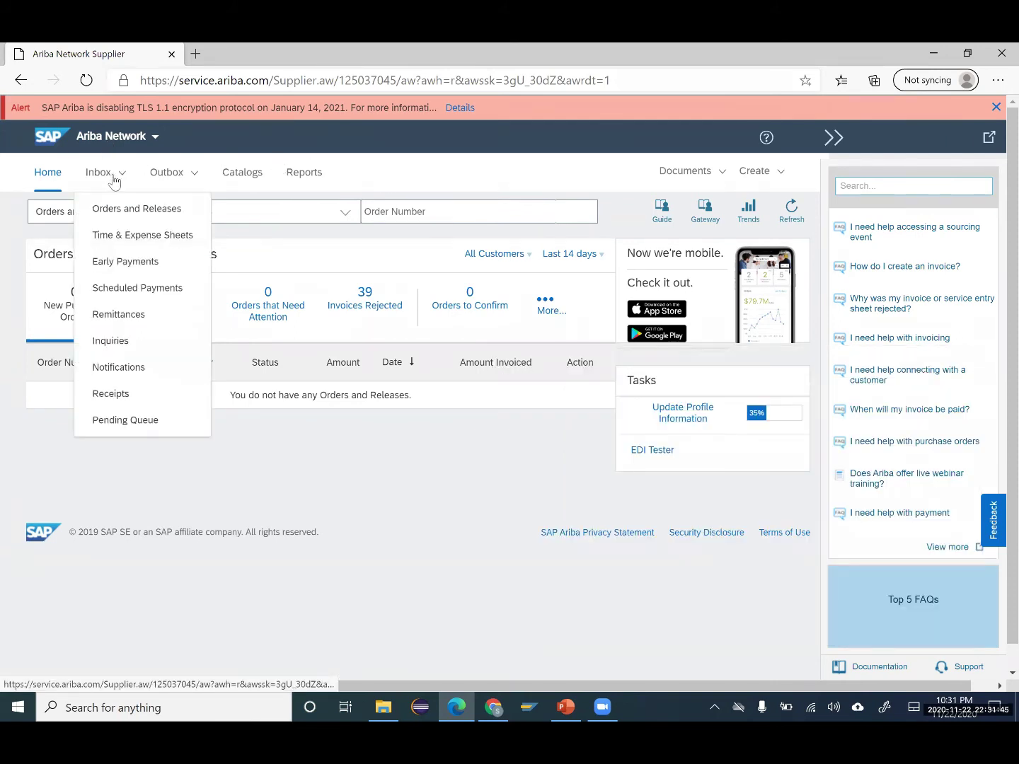
{"action": "left_click", "coordinate": [104, 205]}
{"action": "left_click", "coordinate": [115, 175]}
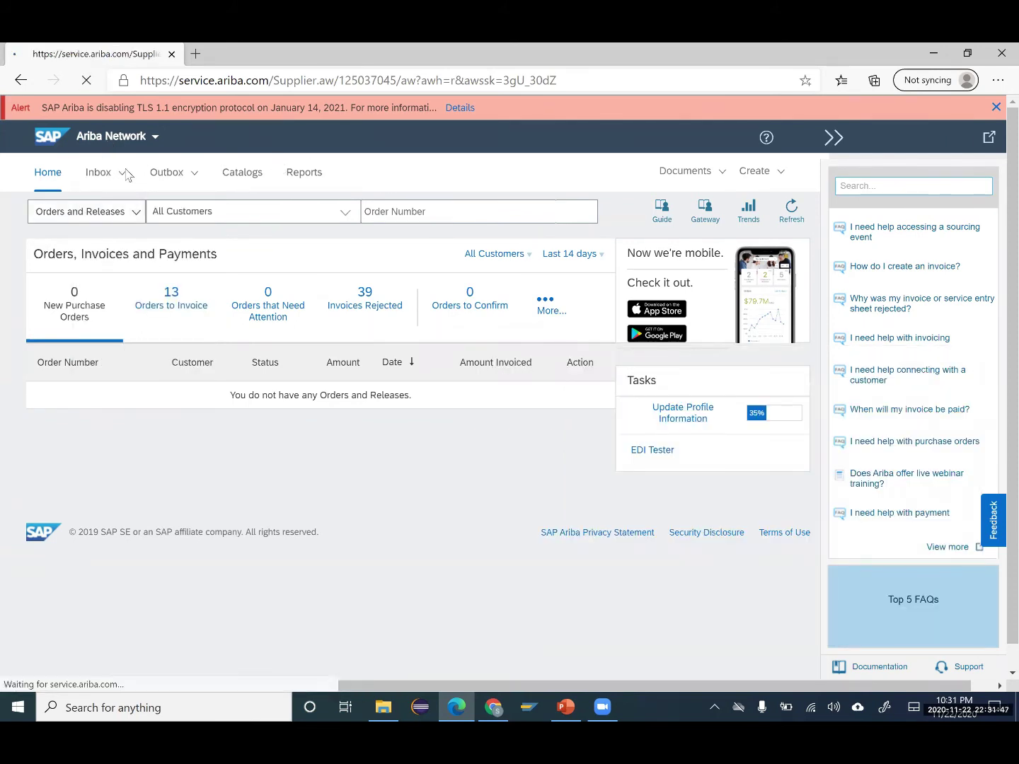
{"action": "scroll", "coordinate": [213, 411], "scroll_direction": "down", "scroll_amount": 2}
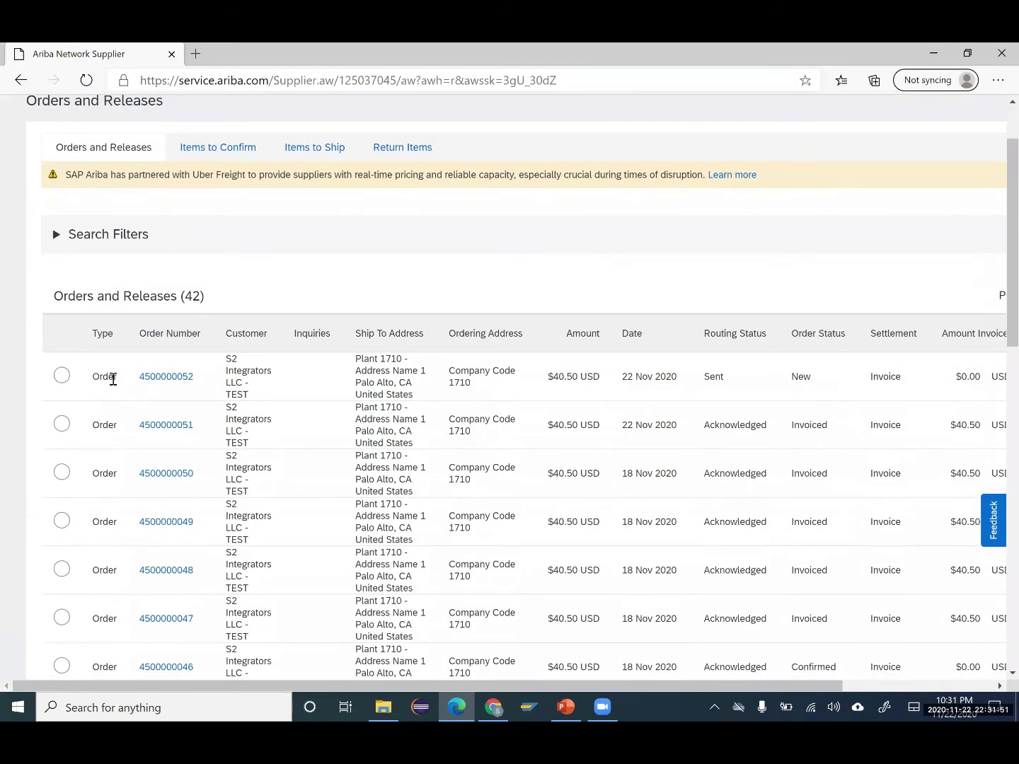
{"action": "left_click", "coordinate": [63, 377]}
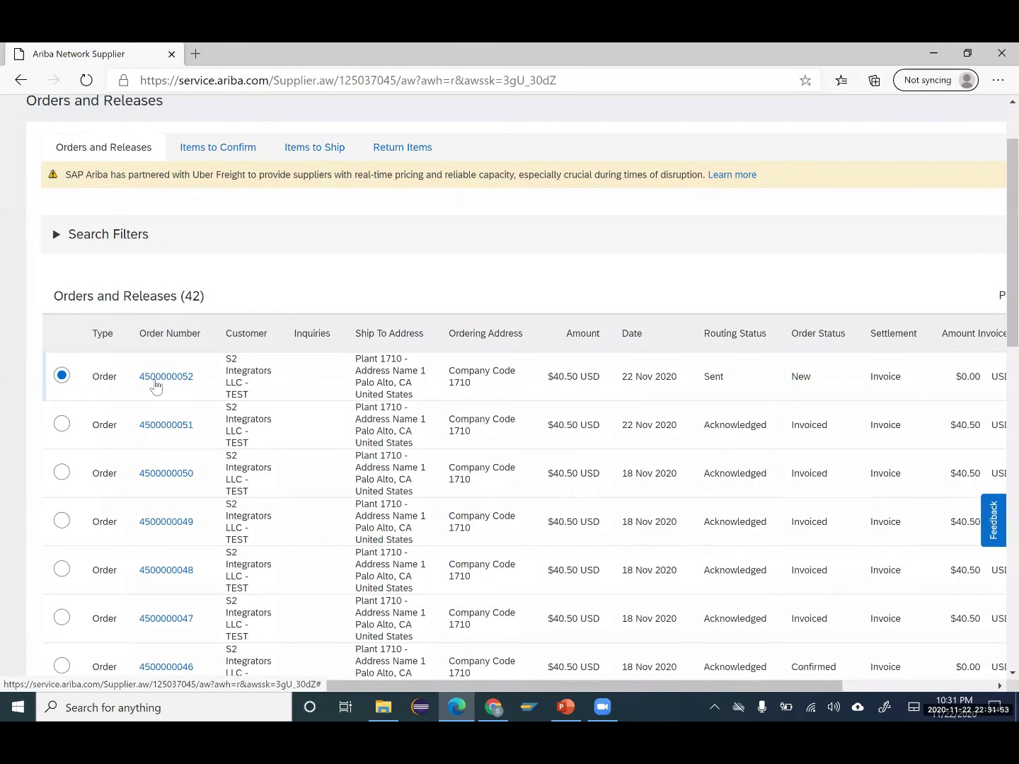
{"action": "left_click", "coordinate": [157, 377]}
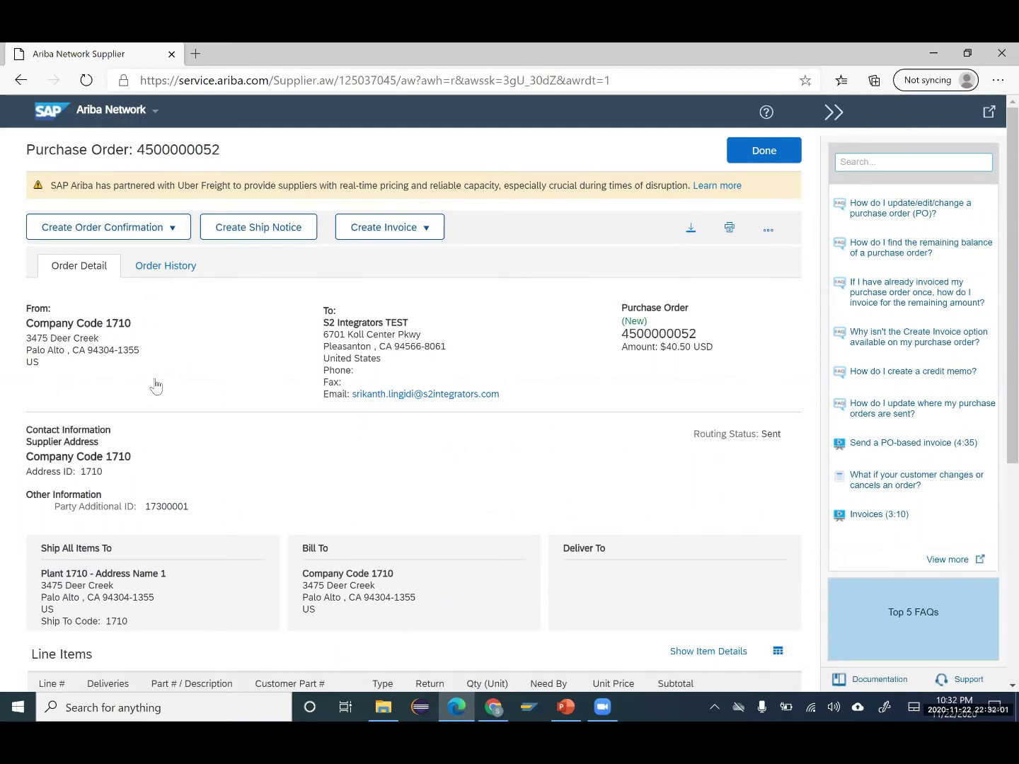
{"action": "scroll", "coordinate": [156, 385], "scroll_direction": "down", "scroll_amount": 1}
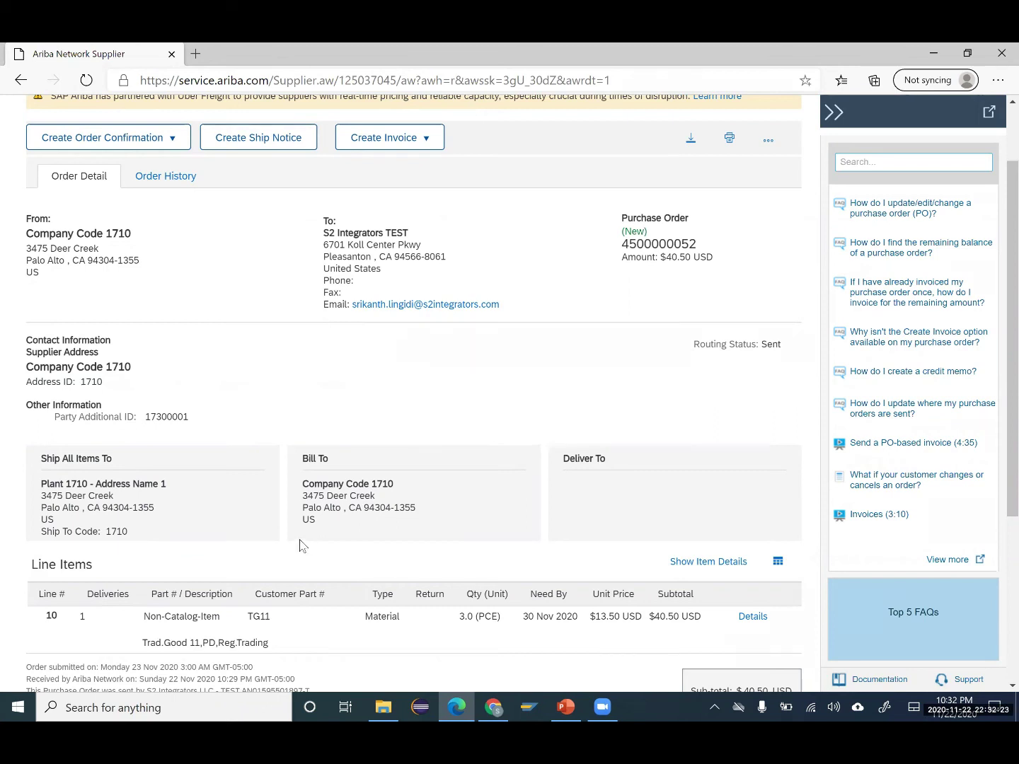
{"action": "scroll", "coordinate": [271, 507], "scroll_direction": "up", "scroll_amount": 2}
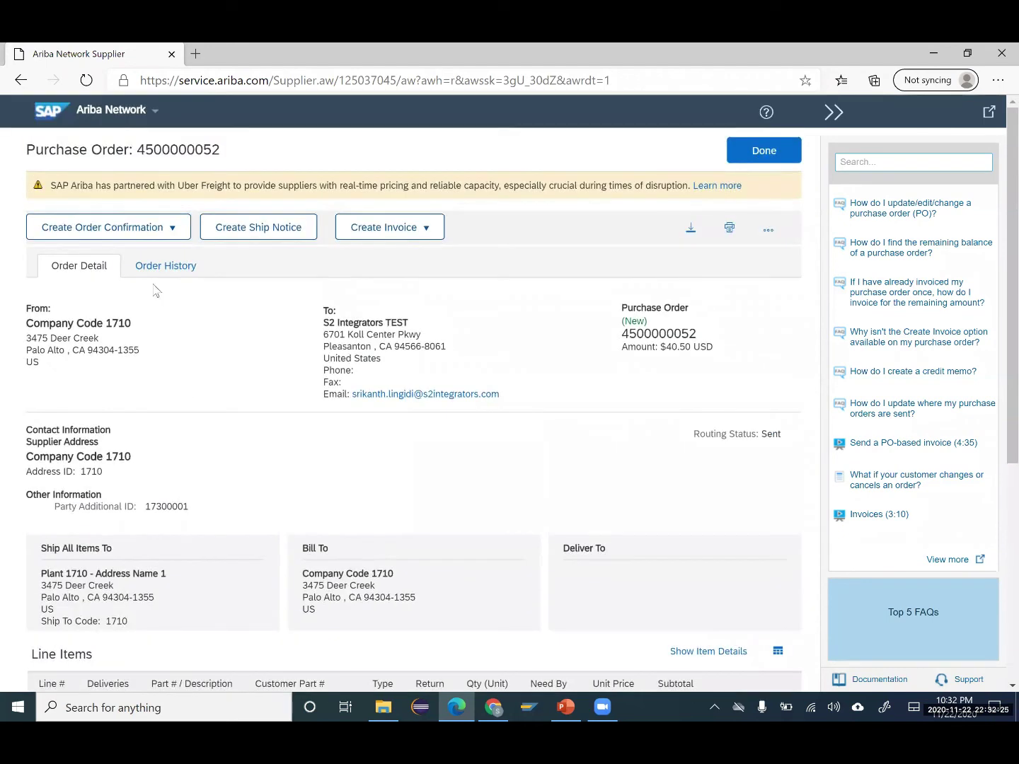
- Start an order confirmation for the entire order and set its confirmation number to CONF20
{"action": "left_click", "coordinate": [172, 228]}
{"action": "left_click", "coordinate": [124, 249]}
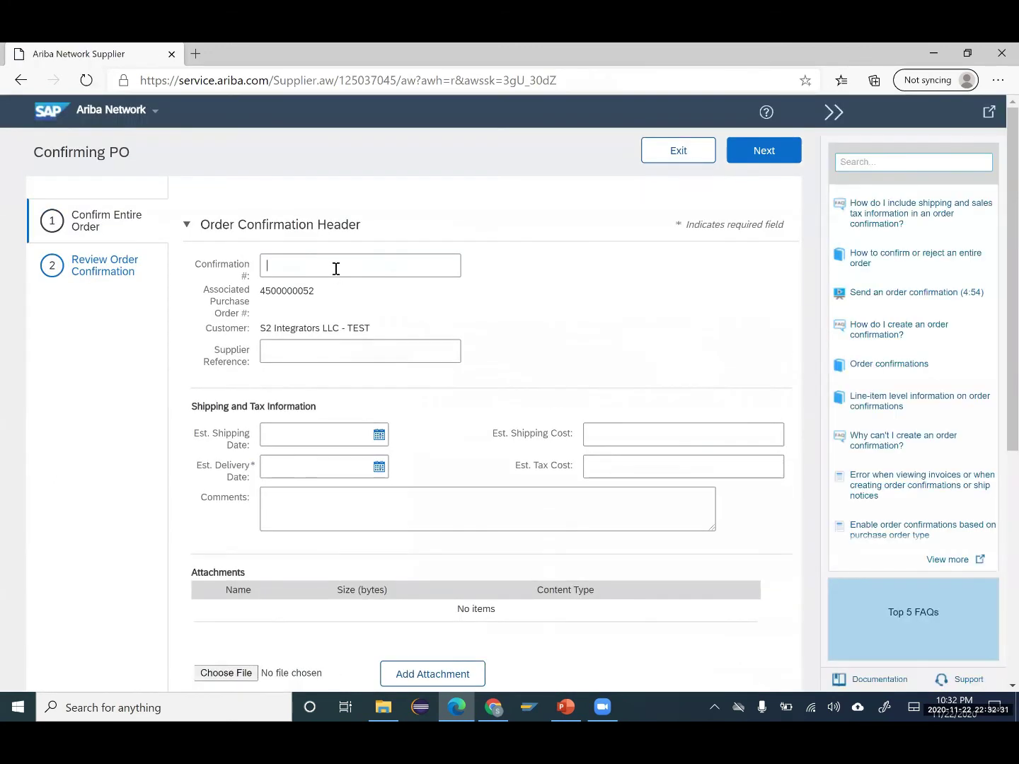
{"action": "left_click", "coordinate": [337, 268]}
{"action": "left_click", "coordinate": [286, 392]}
{"action": "left_click_drag", "start_coordinate": [294, 265], "coordinate": [345, 270]}
{"action": "type", "text": "20"}
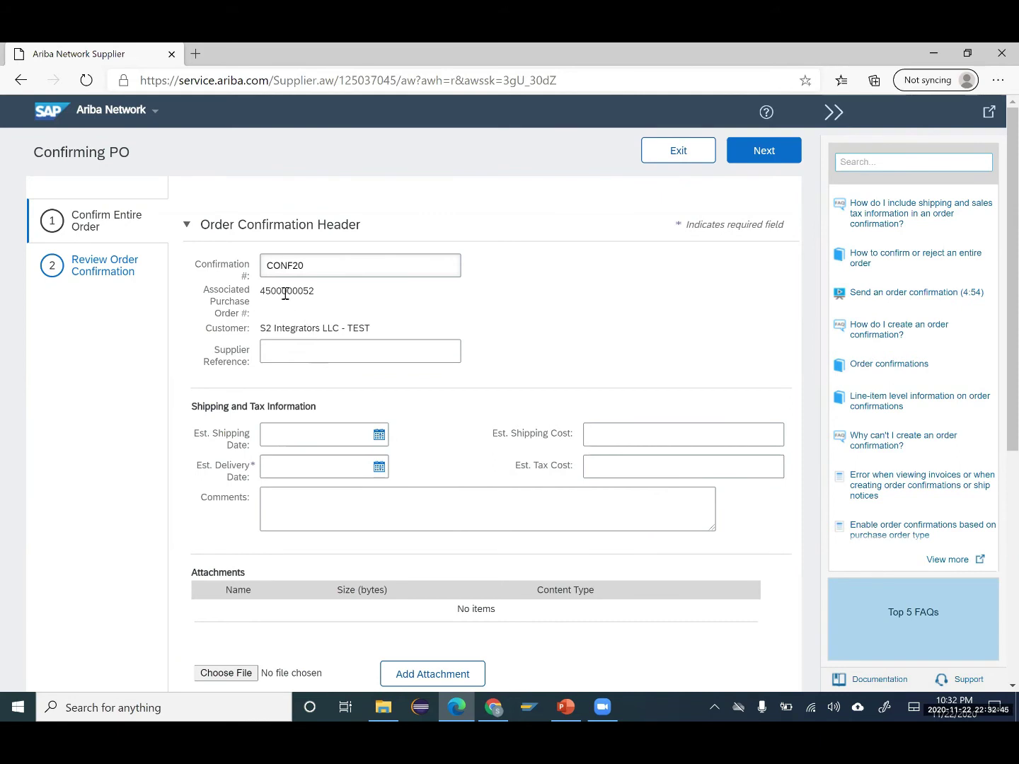
- Set the confirmation's estimated delivery date to 23 Nov 2020
{"action": "left_click", "coordinate": [383, 470]}
{"action": "left_click", "coordinate": [300, 593]}
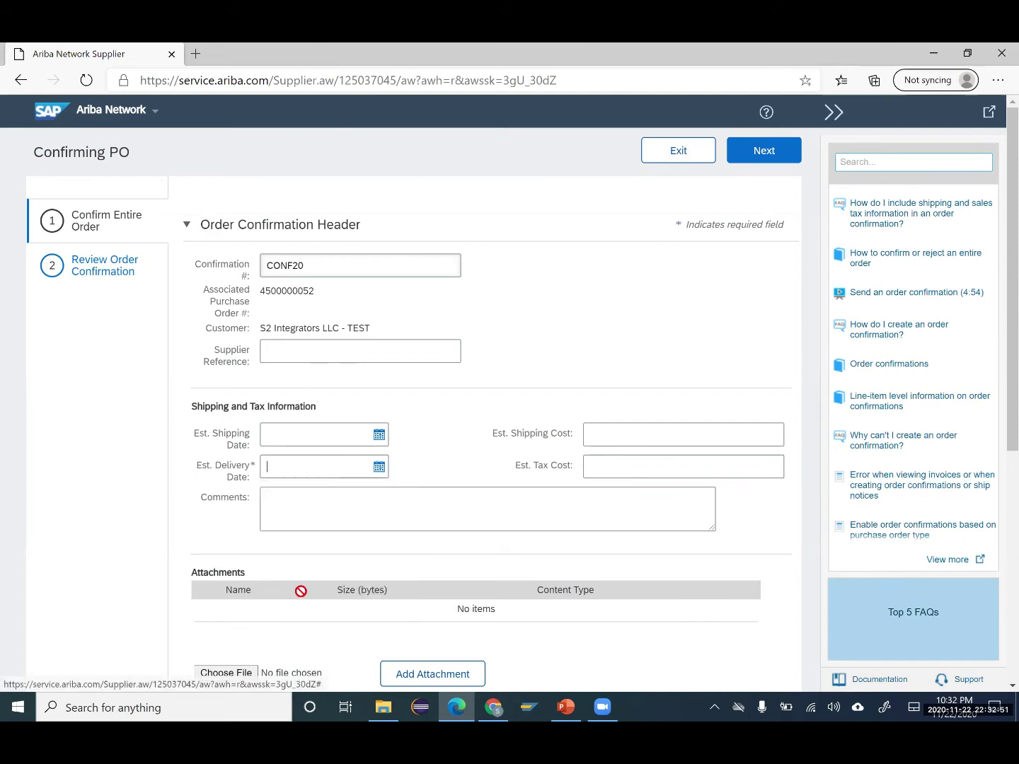
{"action": "left_click", "coordinate": [513, 407]}
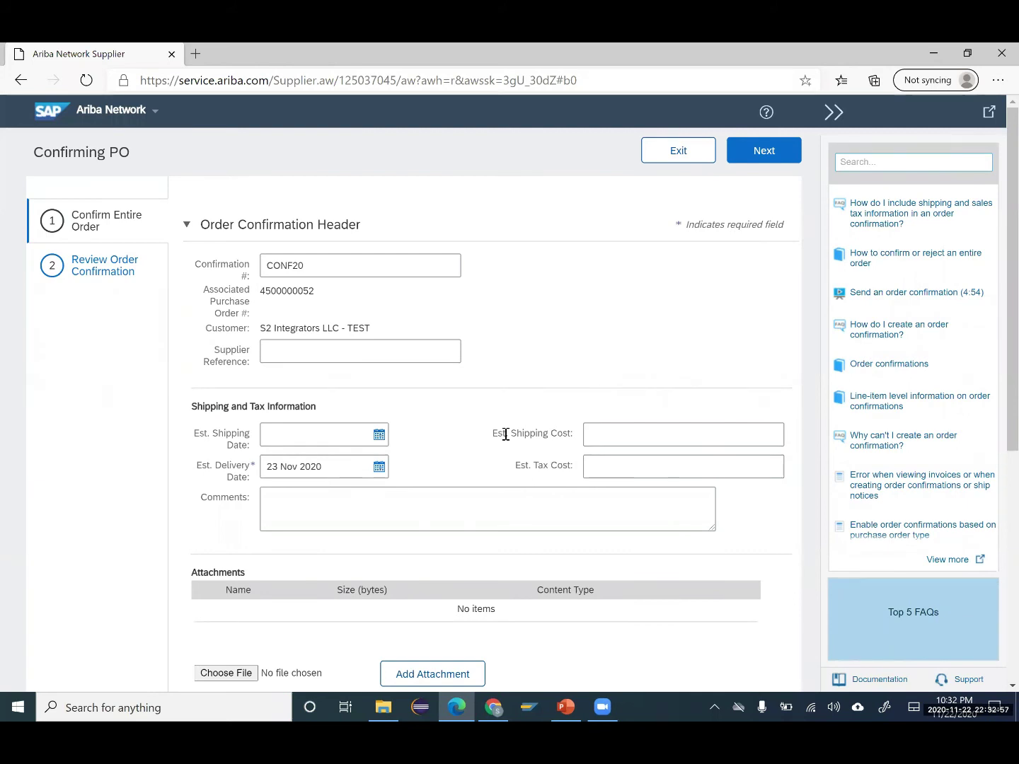
- Review the confirmed line item and submit the order confirmation to the customer
{"action": "scroll", "coordinate": [506, 435], "scroll_direction": "down", "scroll_amount": 3}
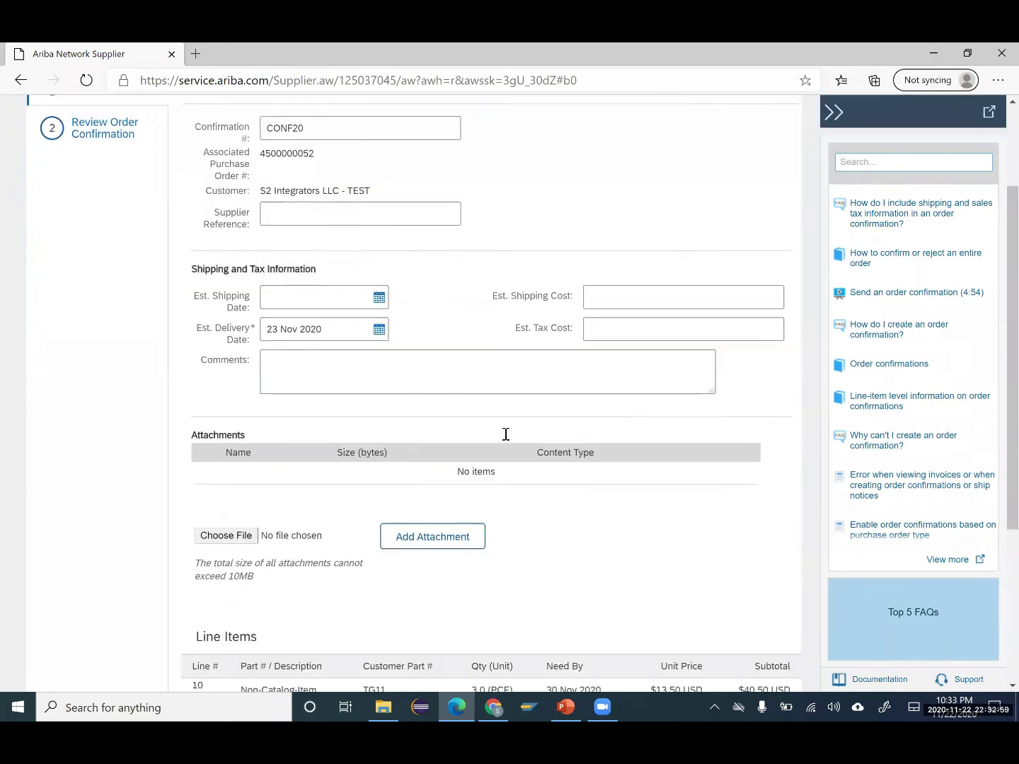
{"action": "scroll", "coordinate": [506, 438], "scroll_direction": "down", "scroll_amount": 3}
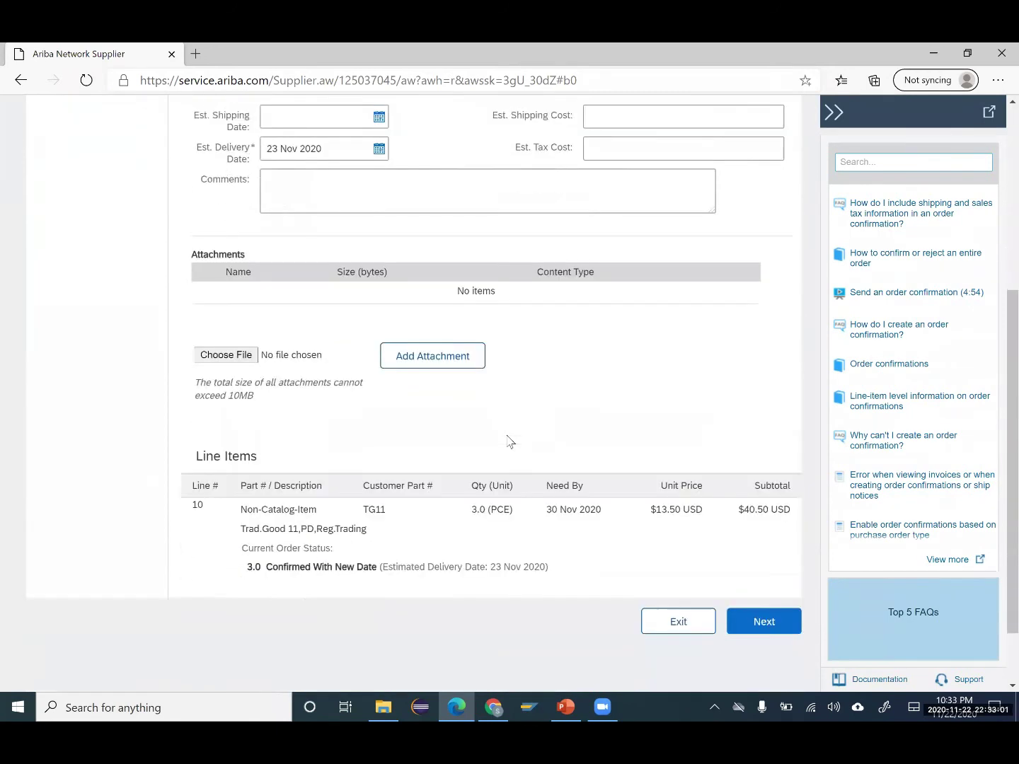
{"action": "scroll", "coordinate": [315, 532], "scroll_direction": "down", "scroll_amount": 1}
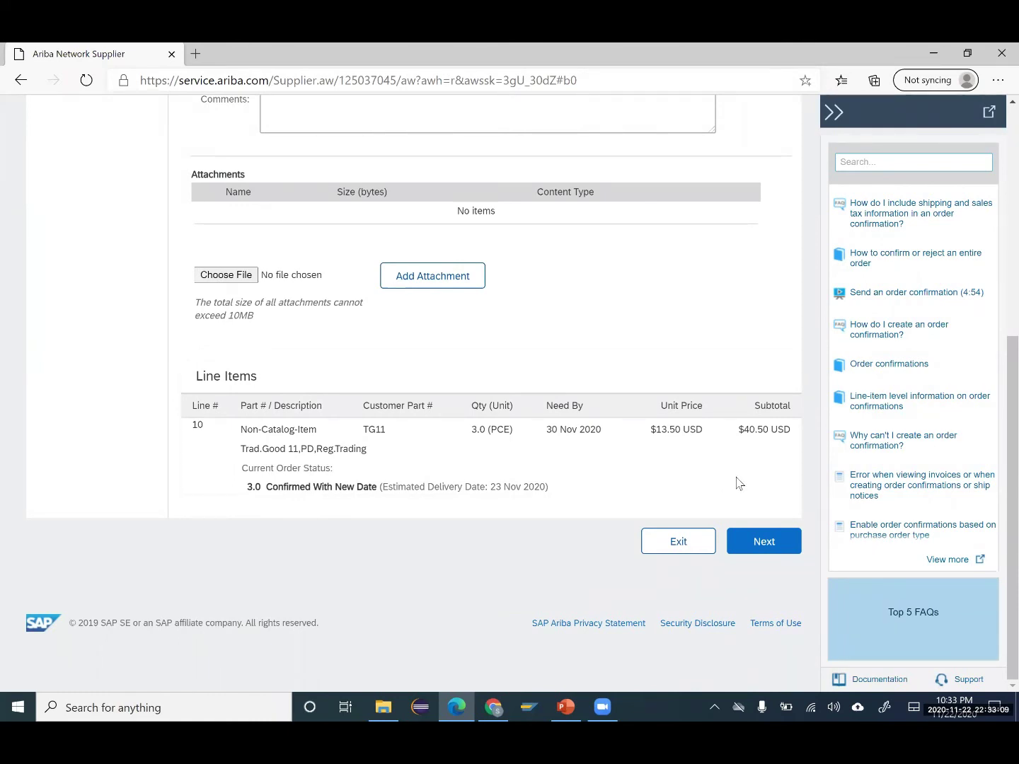
{"action": "left_click", "coordinate": [760, 545]}
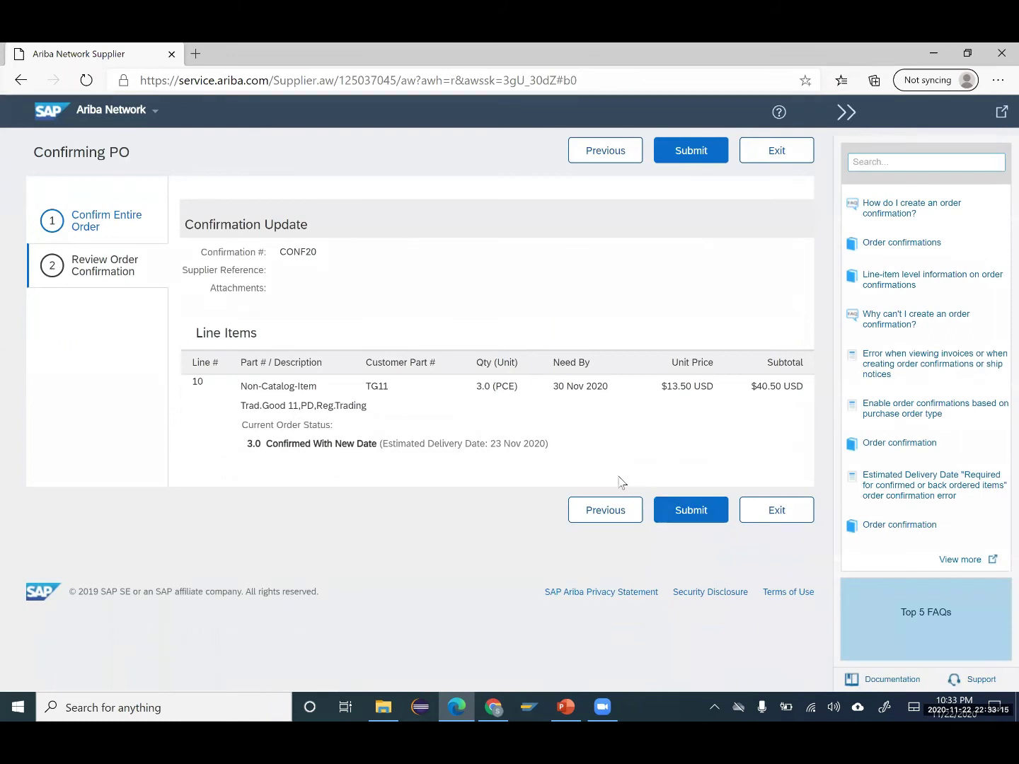
{"action": "left_click", "coordinate": [694, 520]}
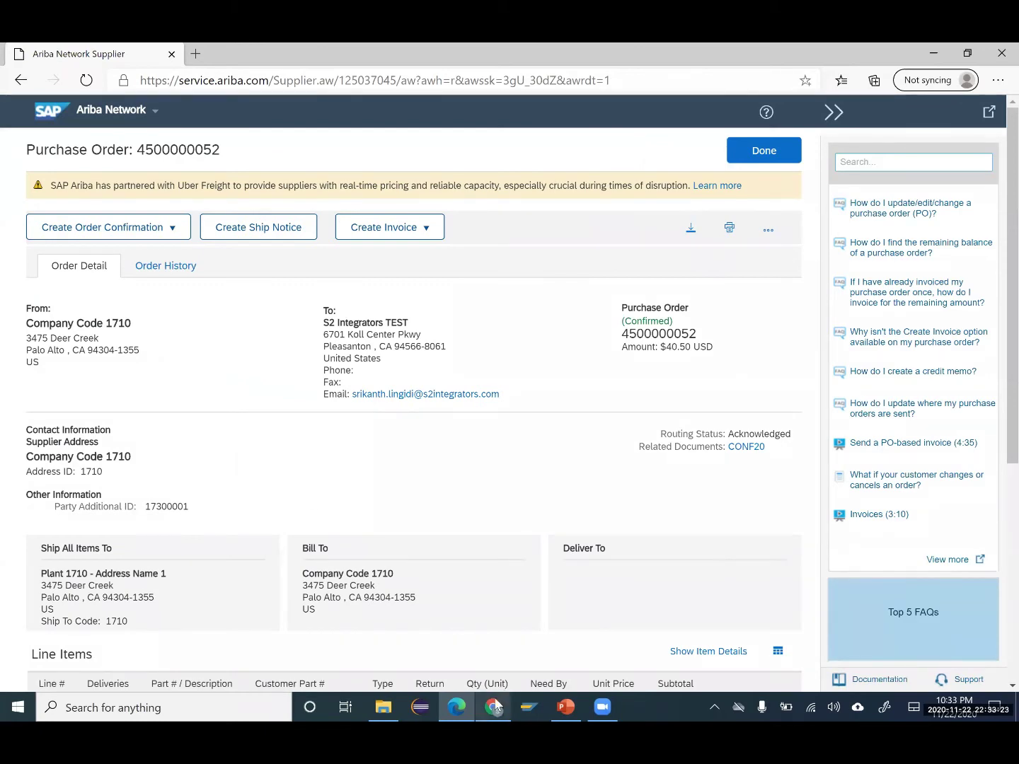
- Switch to SAP S/4HANA and check the supplier confirmations of item 10 in the purchase order
{"action": "mouse_move", "coordinate": [498, 706]}
{"action": "left_click", "coordinate": [485, 612]}
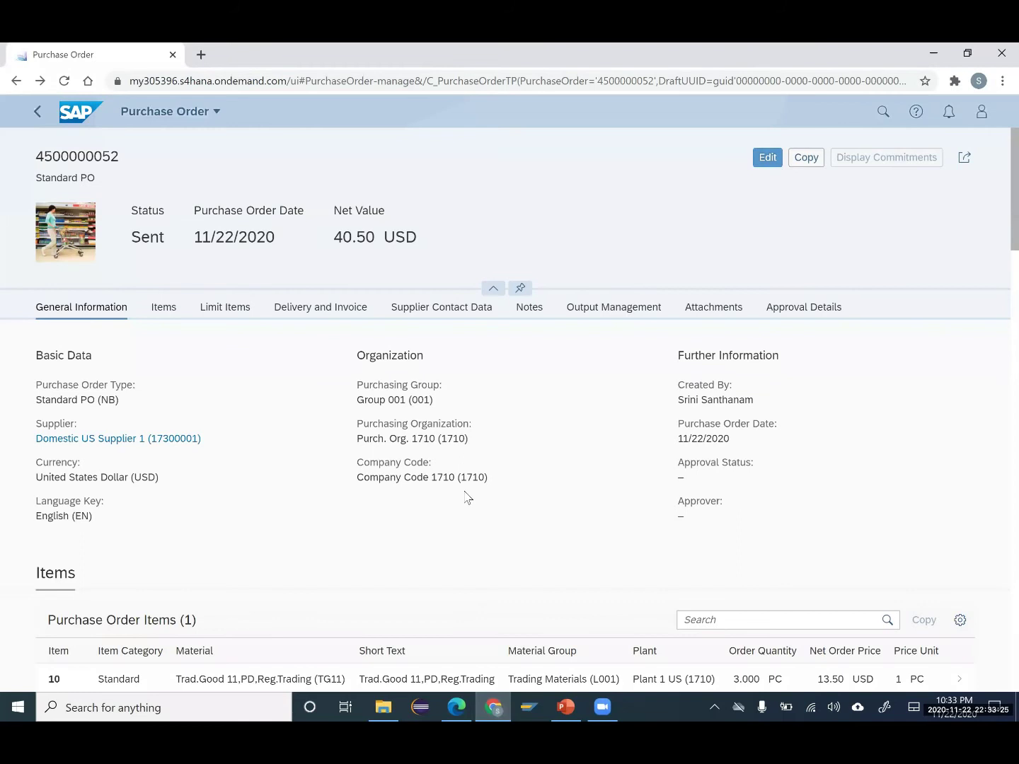
{"action": "scroll", "coordinate": [477, 419], "scroll_direction": "down", "scroll_amount": 1}
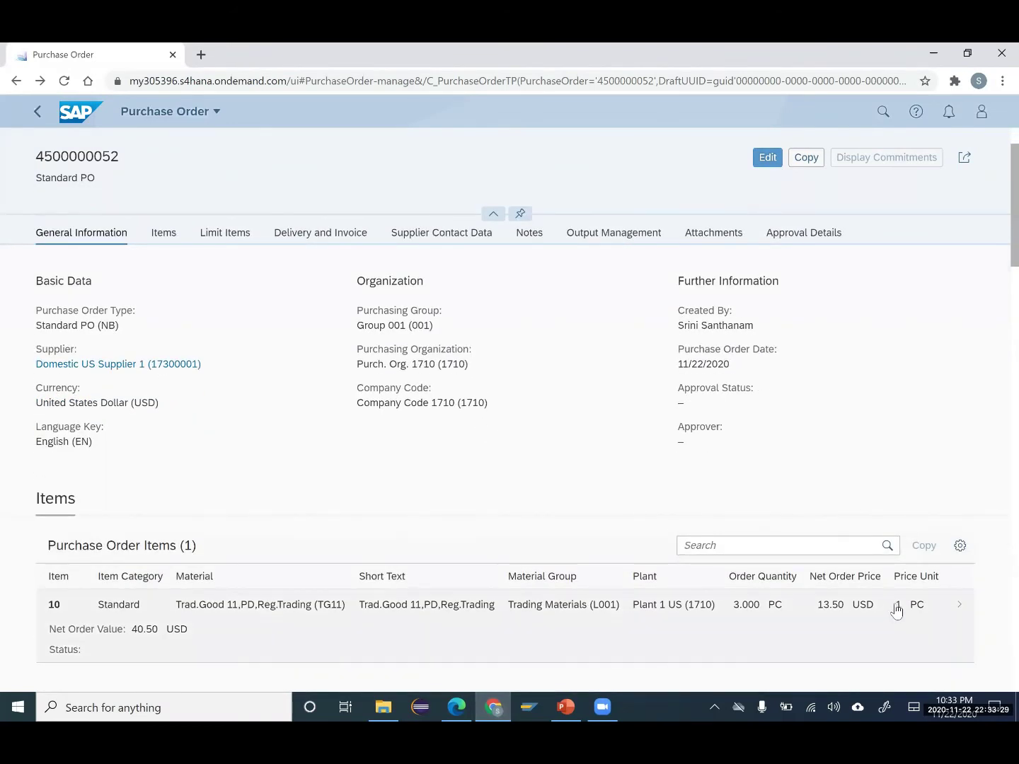
{"action": "left_click", "coordinate": [959, 612]}
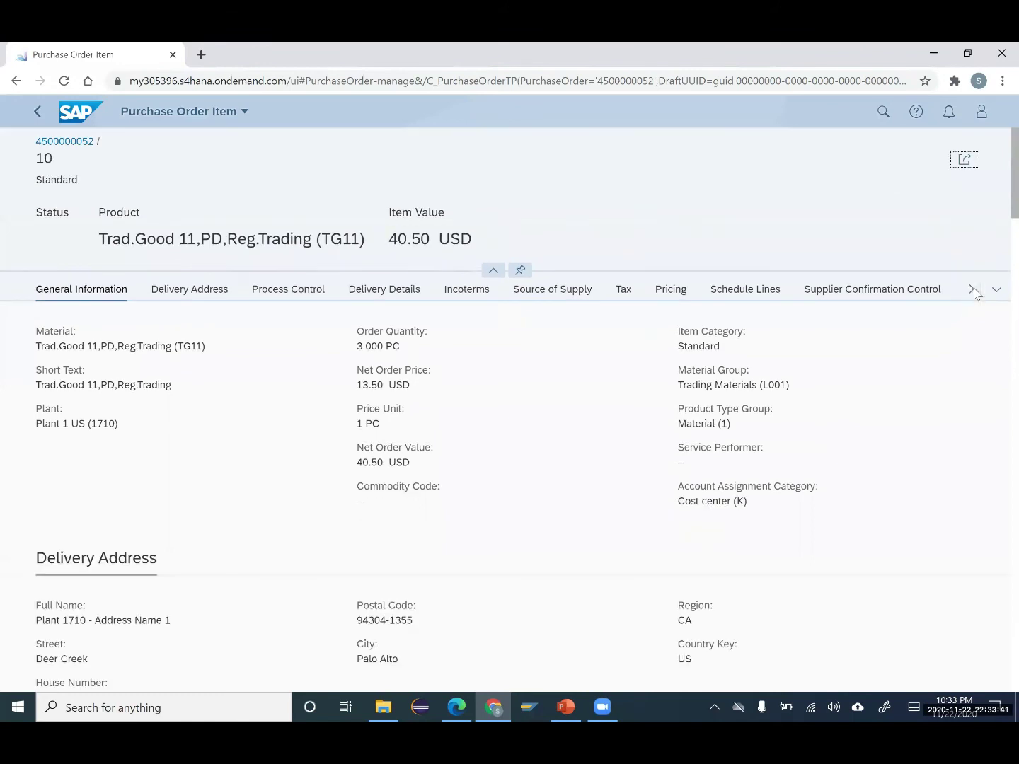
{"action": "left_click", "coordinate": [972, 290]}
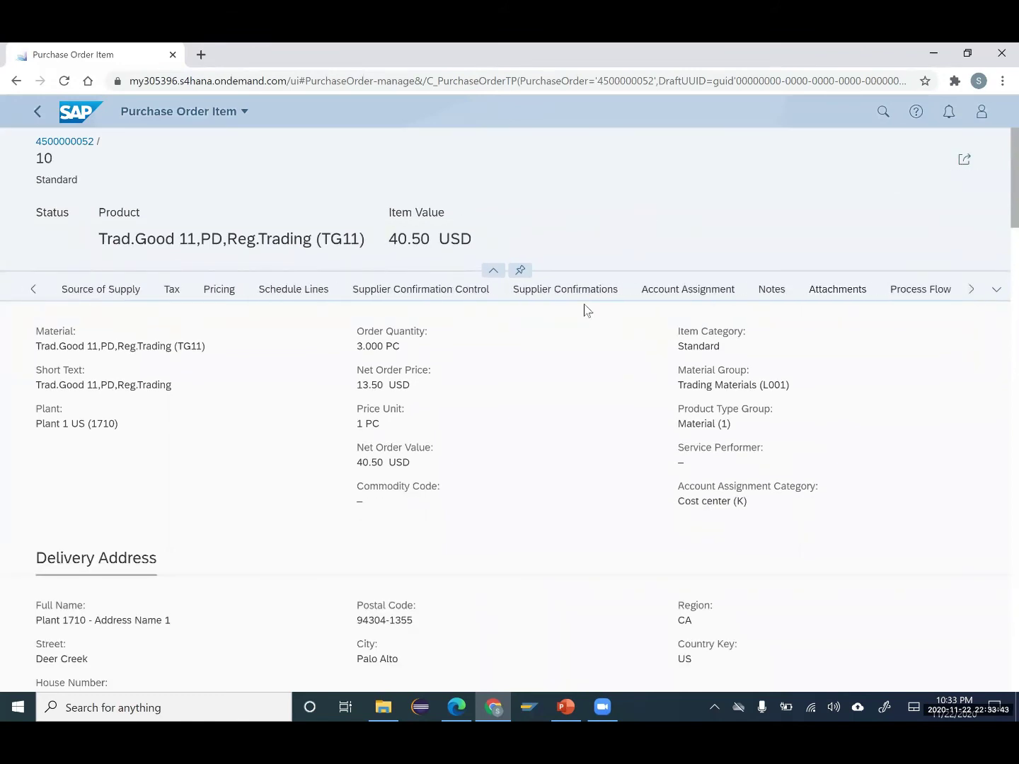
{"action": "left_click", "coordinate": [588, 289]}
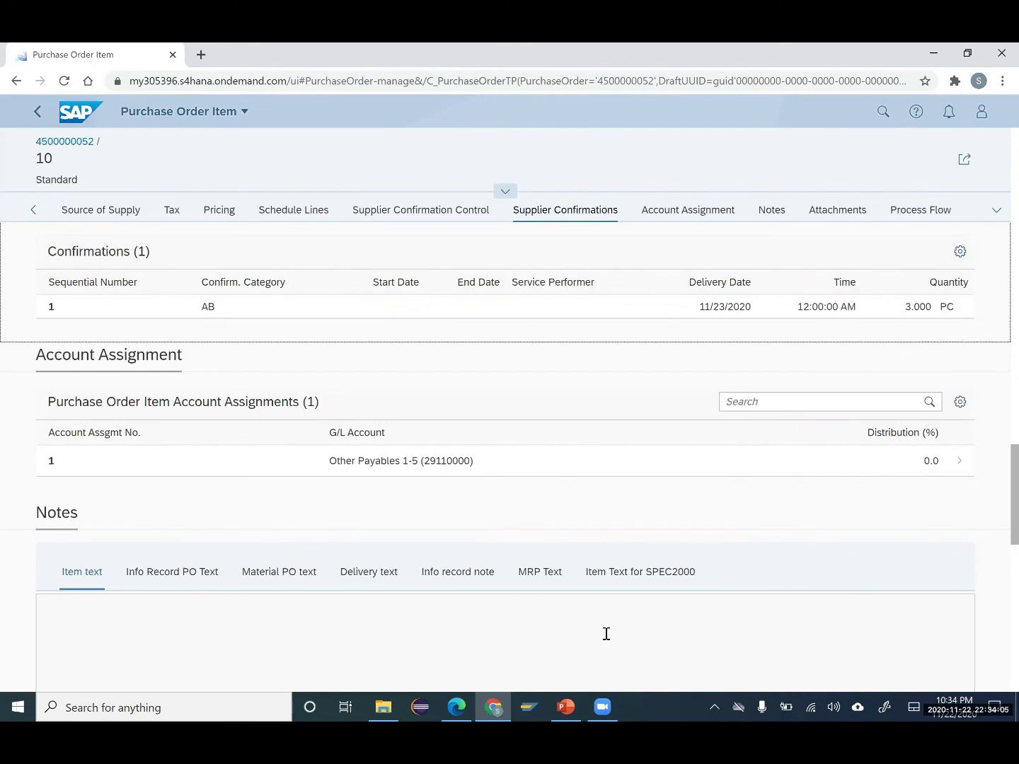
- Switch to Ariba Network, start a ship notice for the purchase order and set its packing slip ID to PSID12
{"action": "left_click", "coordinate": [459, 704]}
{"action": "key", "text": "alt+Tab"}
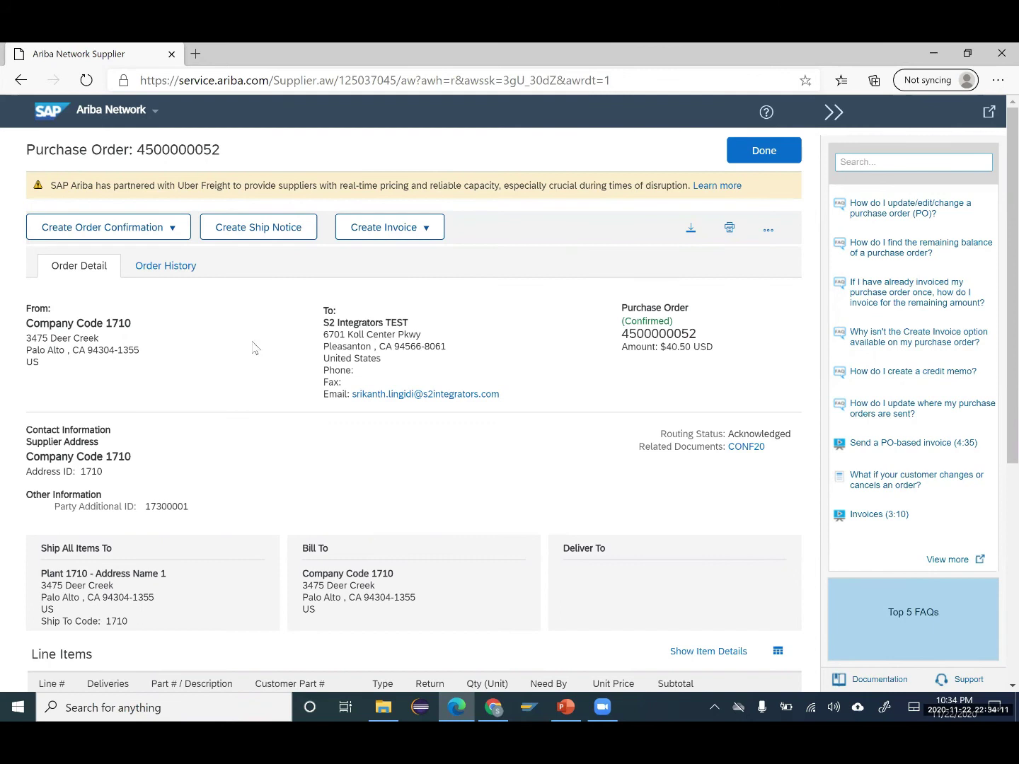
{"action": "left_click", "coordinate": [249, 233]}
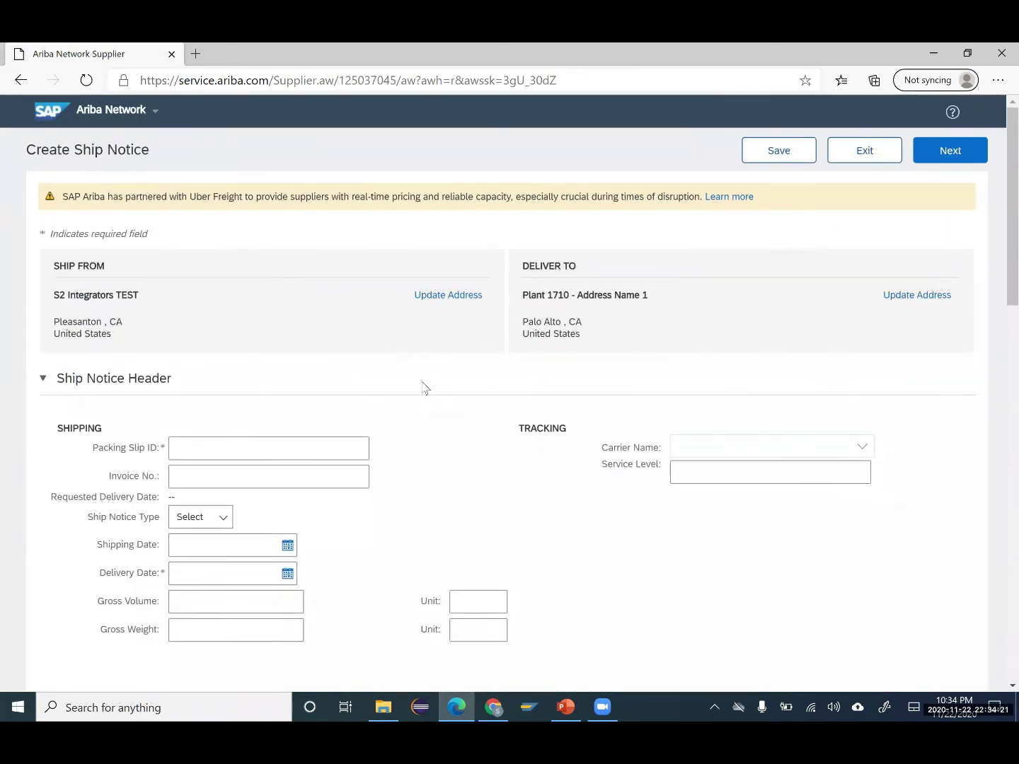
{"action": "scroll", "coordinate": [424, 388], "scroll_direction": "down", "scroll_amount": 1}
{"action": "left_click", "coordinate": [212, 357]}
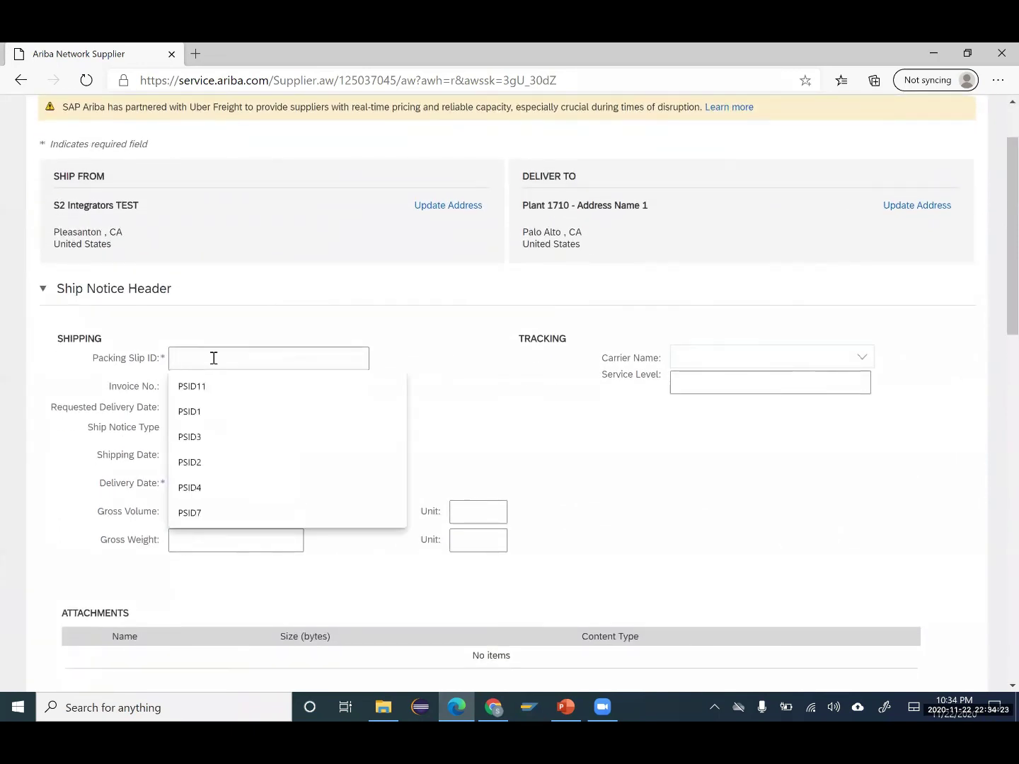
{"action": "left_click", "coordinate": [212, 388]}
{"action": "left_click_drag", "start_coordinate": [201, 357], "coordinate": [229, 356]}
{"action": "type", "text": "2"}
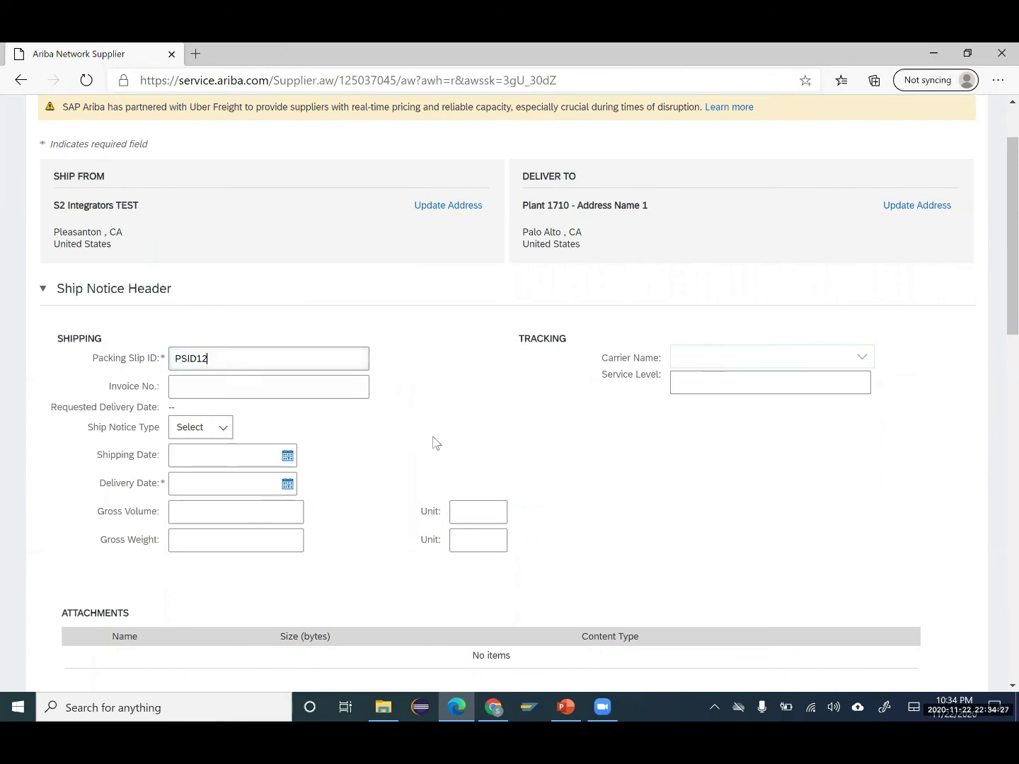
- Set the ship notice's delivery date to 23 Nov 2020 and look over the available carriers without choosing one
{"action": "left_click", "coordinate": [288, 485]}
{"action": "left_click", "coordinate": [207, 605]}
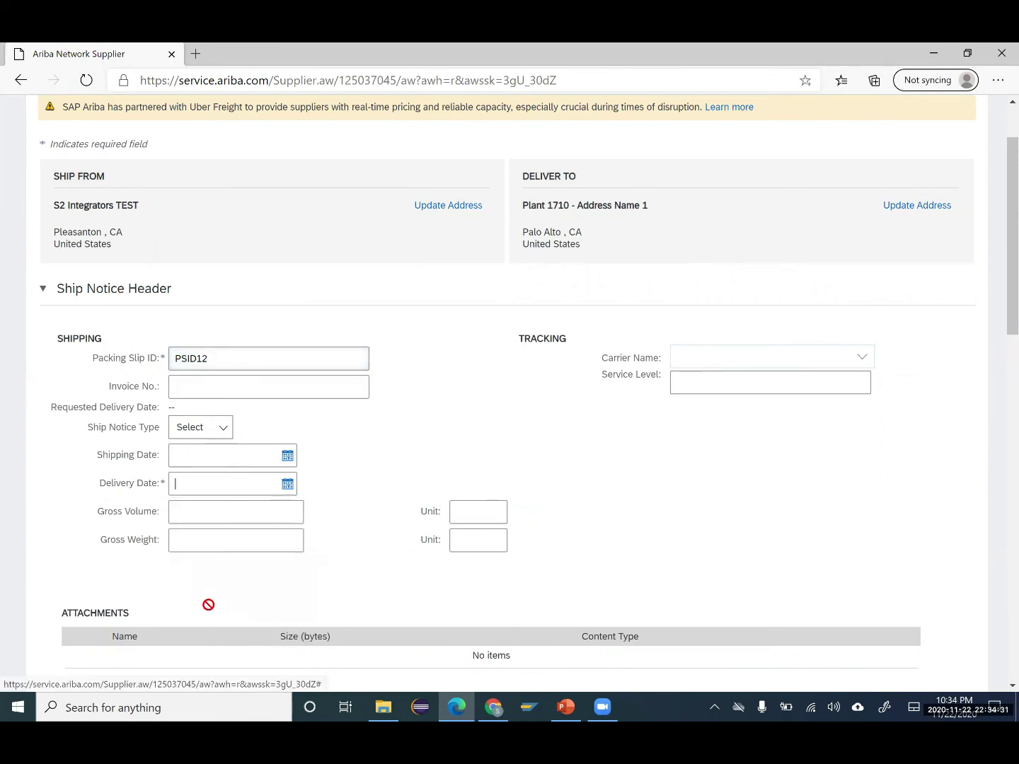
{"action": "scroll", "coordinate": [449, 506], "scroll_direction": "down", "scroll_amount": 1}
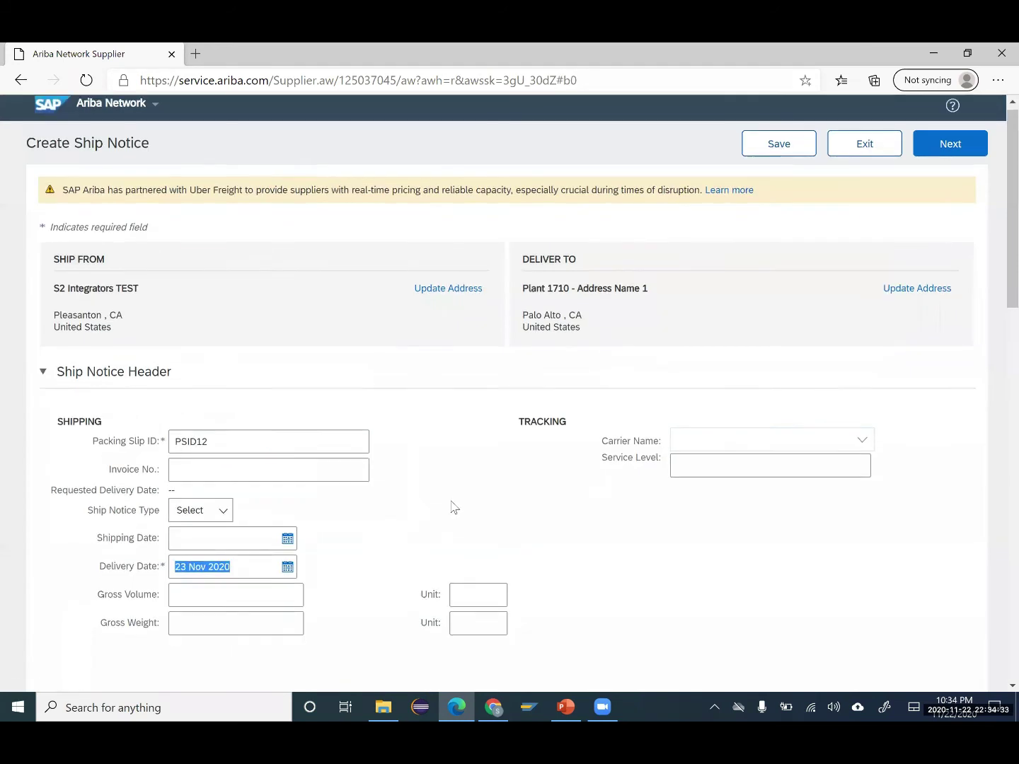
{"action": "scroll", "coordinate": [455, 507], "scroll_direction": "down", "scroll_amount": 1}
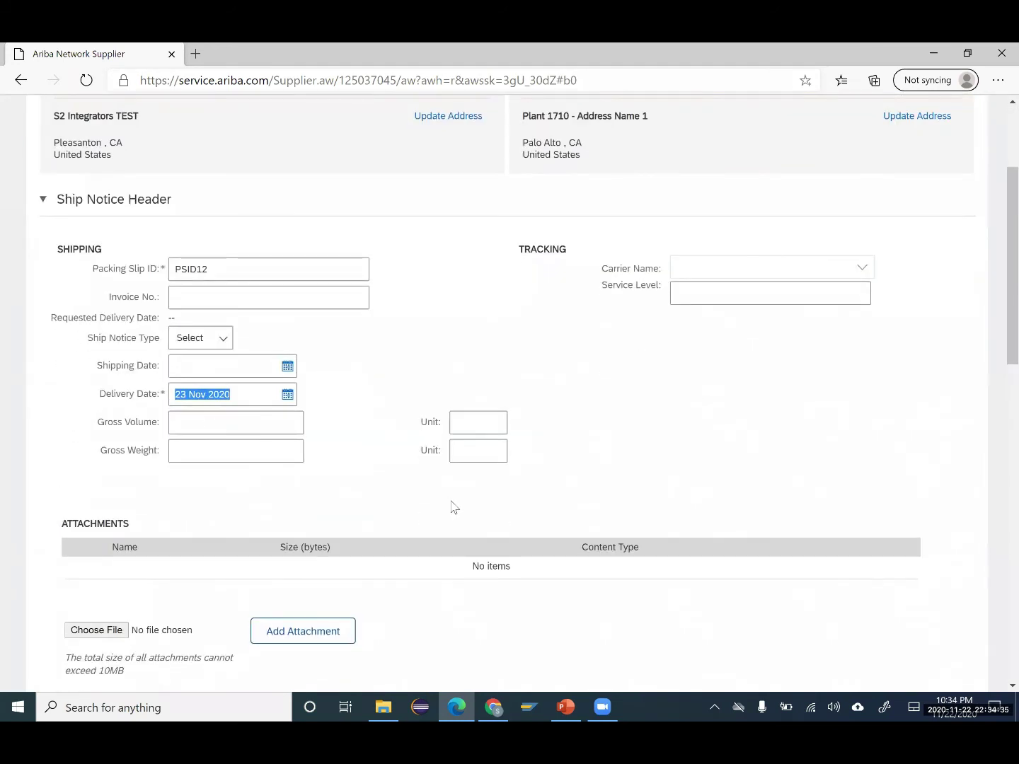
{"action": "scroll", "coordinate": [453, 507], "scroll_direction": "up", "scroll_amount": 1}
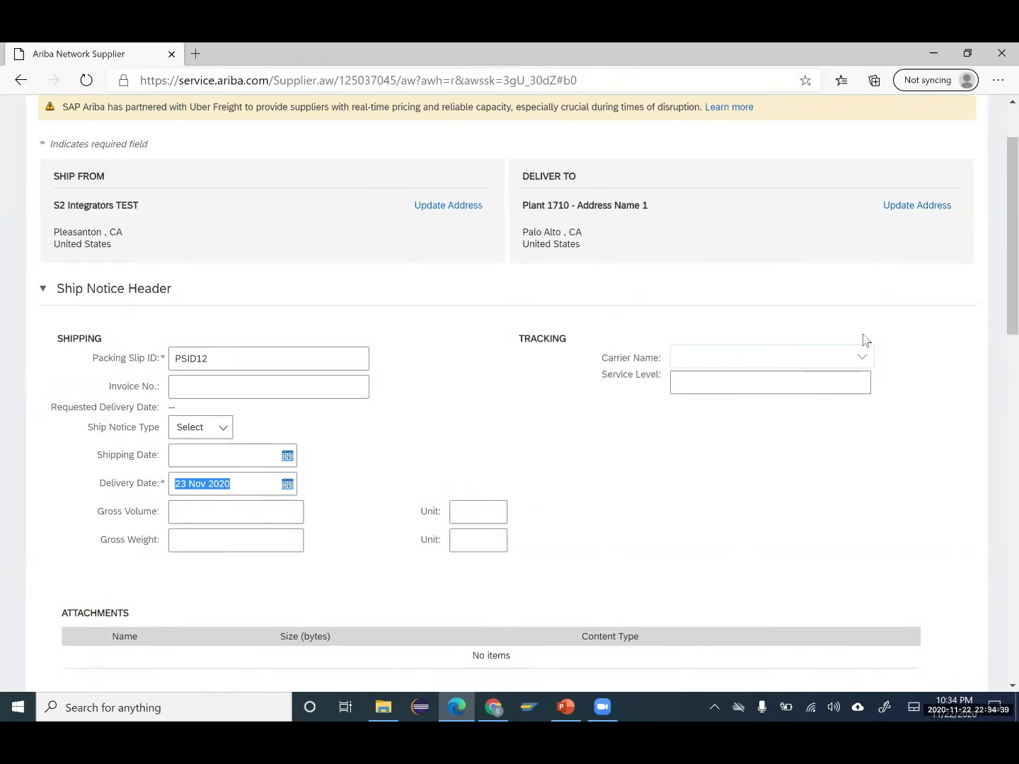
{"action": "left_click", "coordinate": [864, 361]}
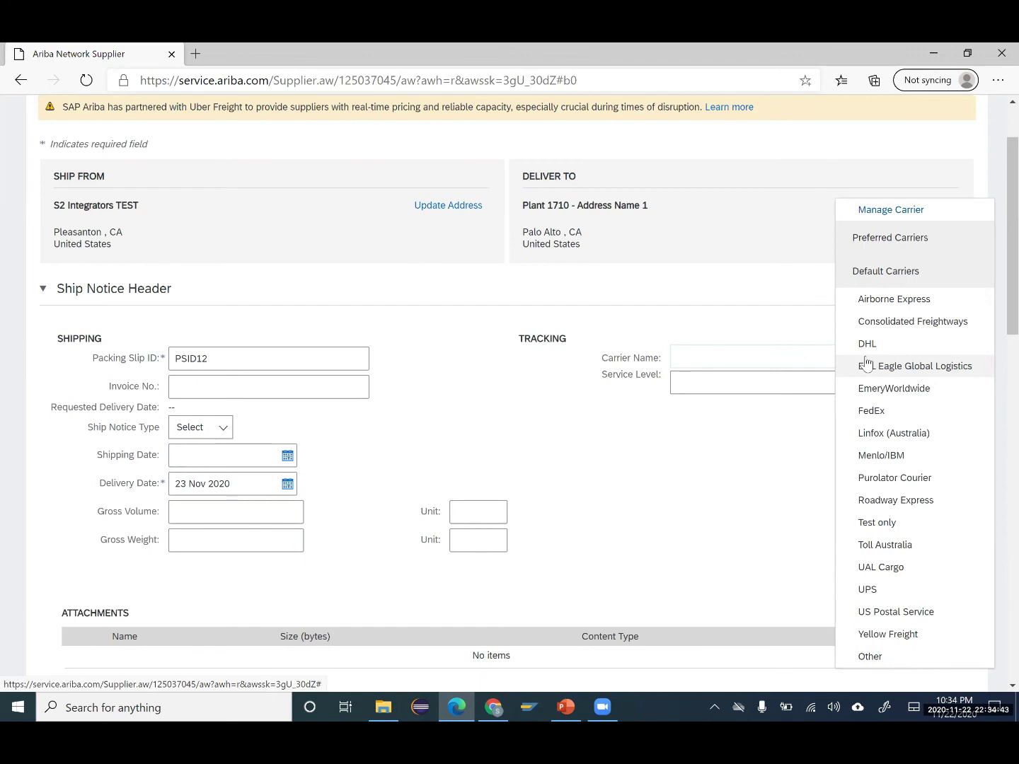
{"action": "left_click", "coordinate": [768, 510]}
- Review the ship notice's transport information and order item, and submit the ship notice
{"action": "scroll", "coordinate": [768, 509], "scroll_direction": "down", "scroll_amount": 4}
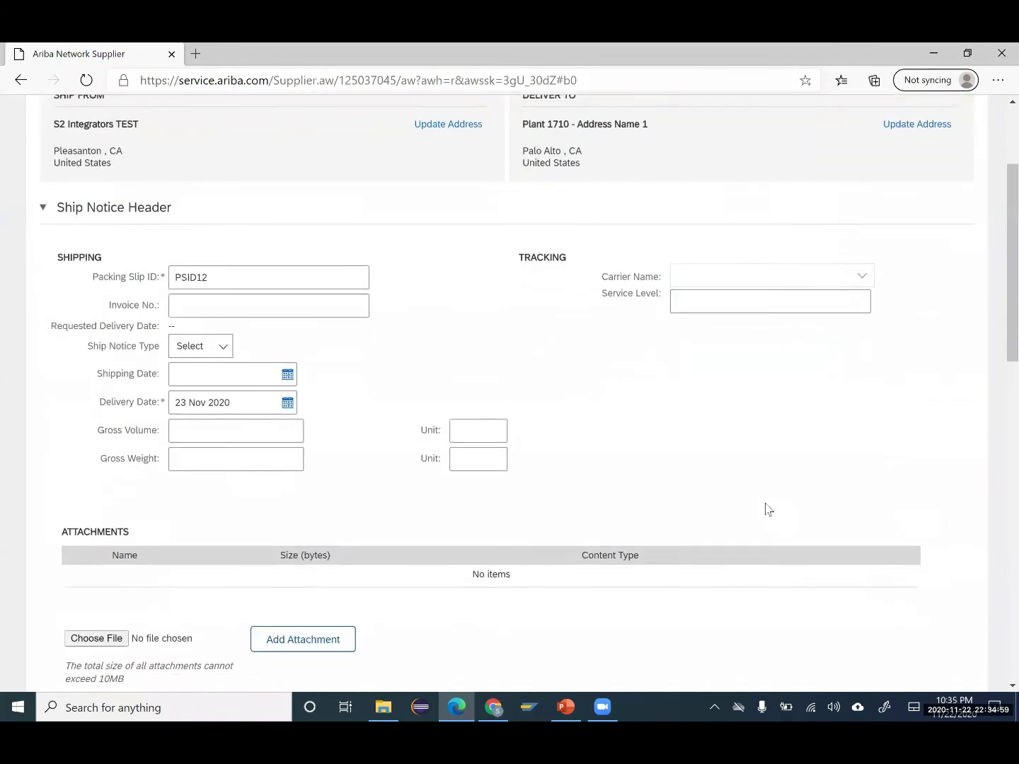
{"action": "scroll", "coordinate": [769, 510], "scroll_direction": "down", "scroll_amount": 4}
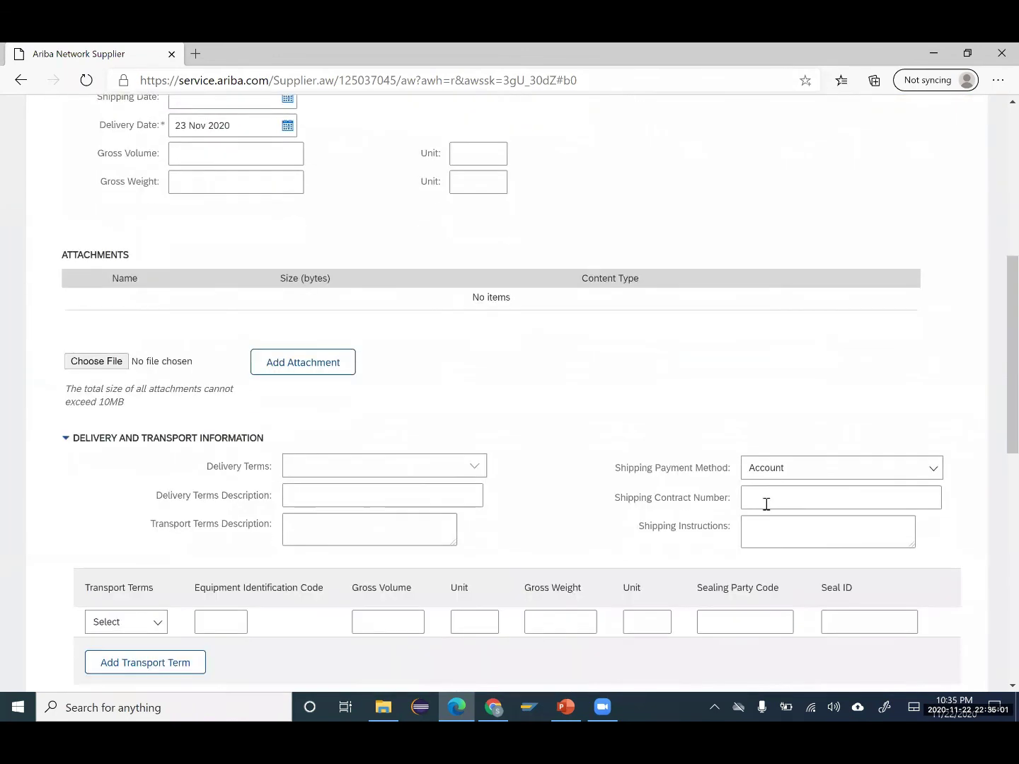
{"action": "scroll", "coordinate": [768, 510], "scroll_direction": "down", "scroll_amount": 5}
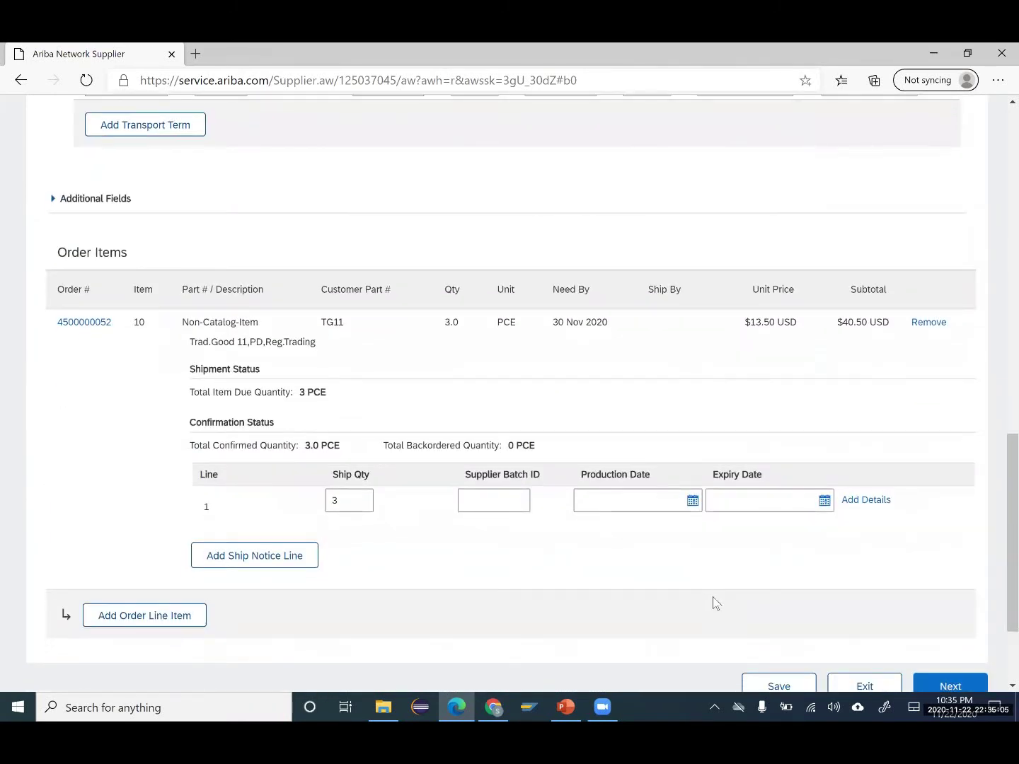
{"action": "scroll", "coordinate": [764, 568], "scroll_direction": "down", "scroll_amount": 2}
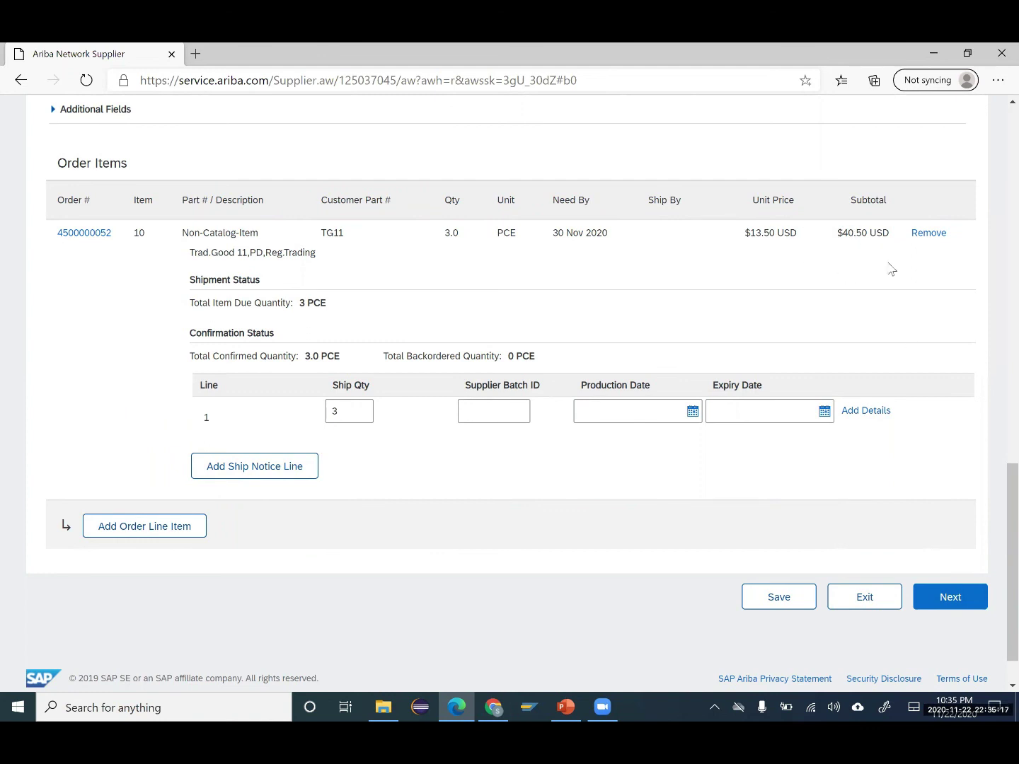
{"action": "left_click", "coordinate": [956, 615]}
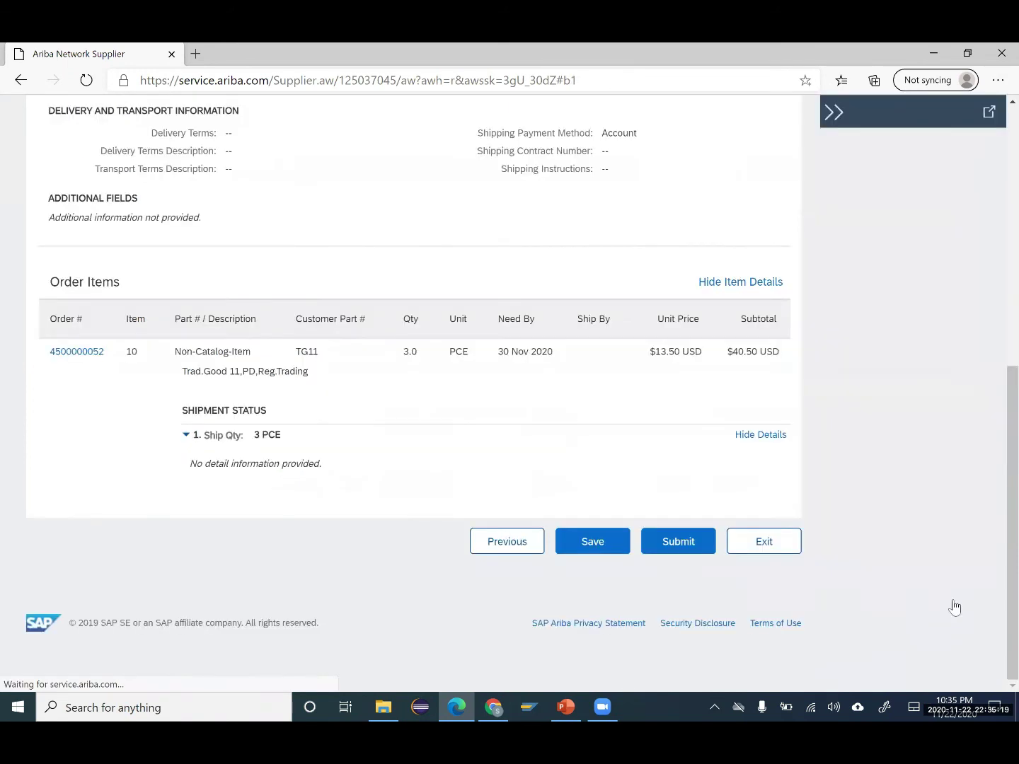
{"action": "scroll", "coordinate": [646, 383], "scroll_direction": "up", "scroll_amount": 3}
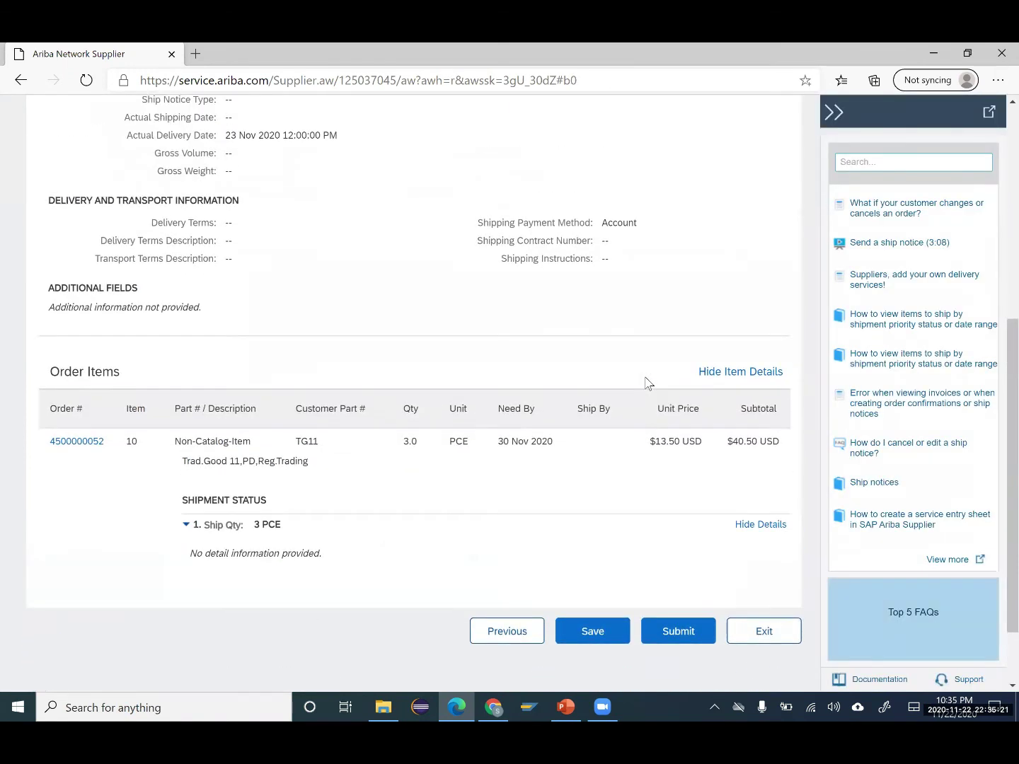
{"action": "scroll", "coordinate": [646, 384], "scroll_direction": "down", "scroll_amount": 2}
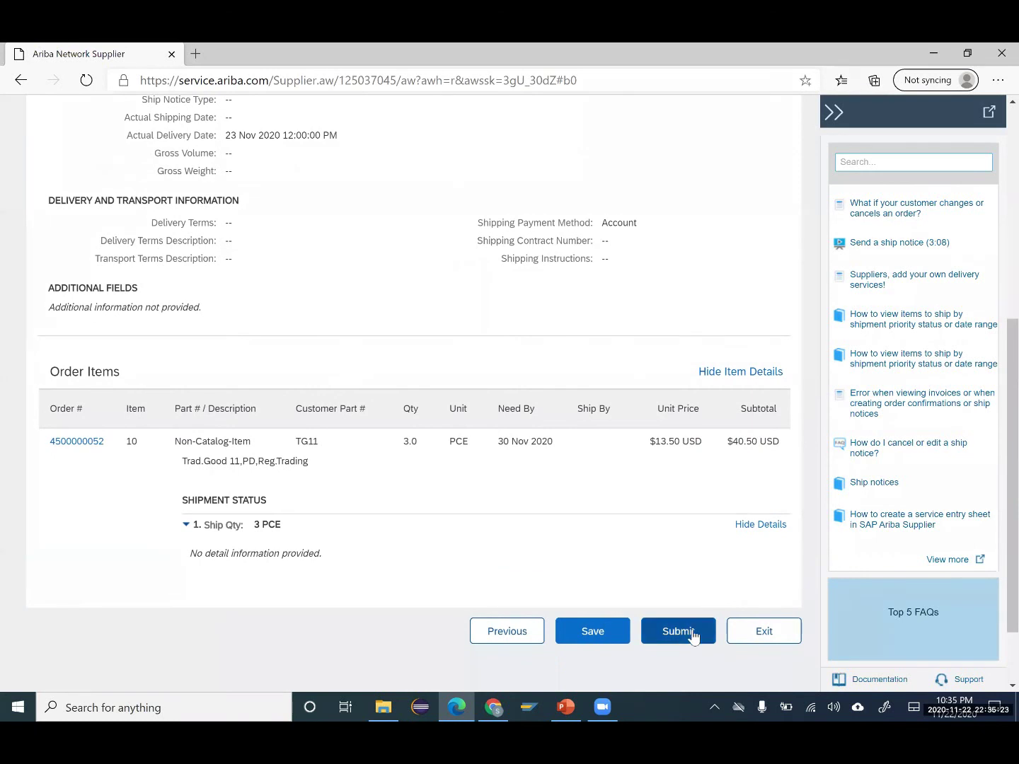
{"action": "left_click", "coordinate": [691, 635]}
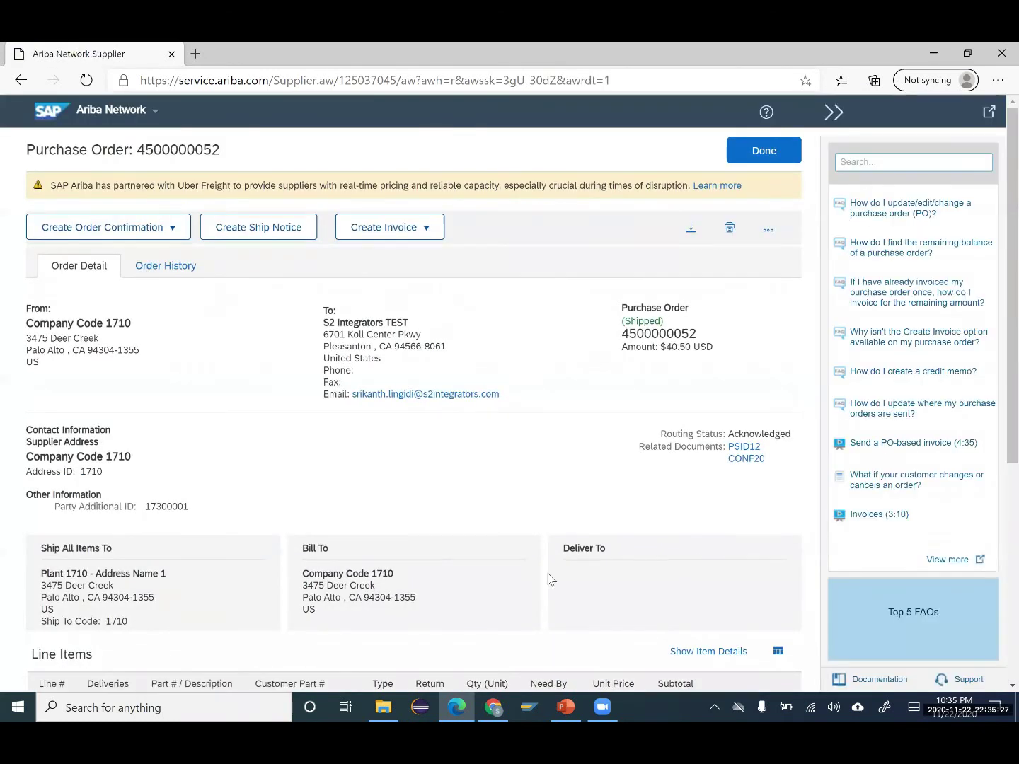
- Switch to SAP S/4HANA, reload the purchase order item and check its supplier confirmations for the ship notice entry
{"action": "left_click", "coordinate": [494, 707]}
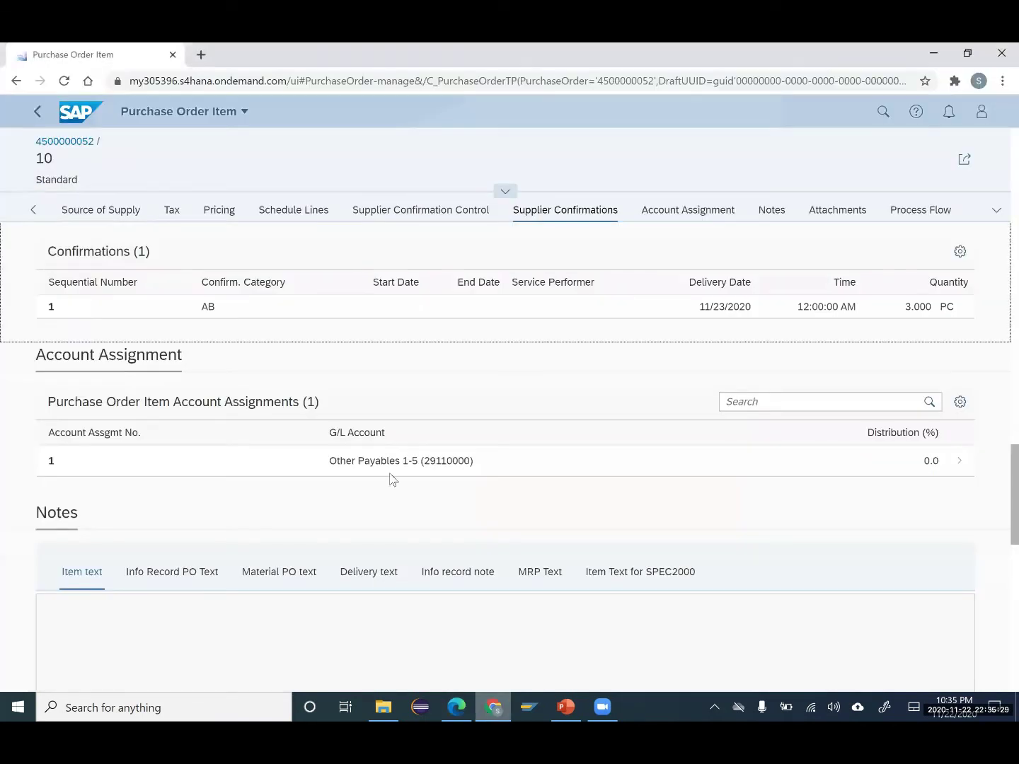
{"action": "left_click", "coordinate": [64, 81]}
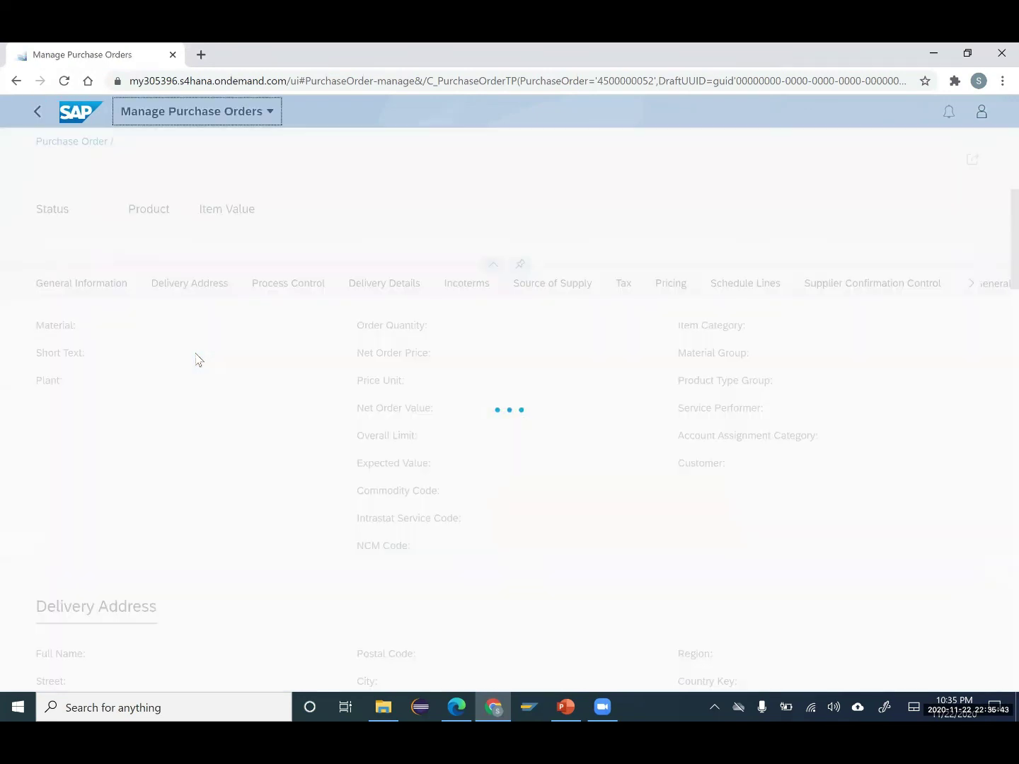
{"action": "left_click", "coordinate": [969, 289]}
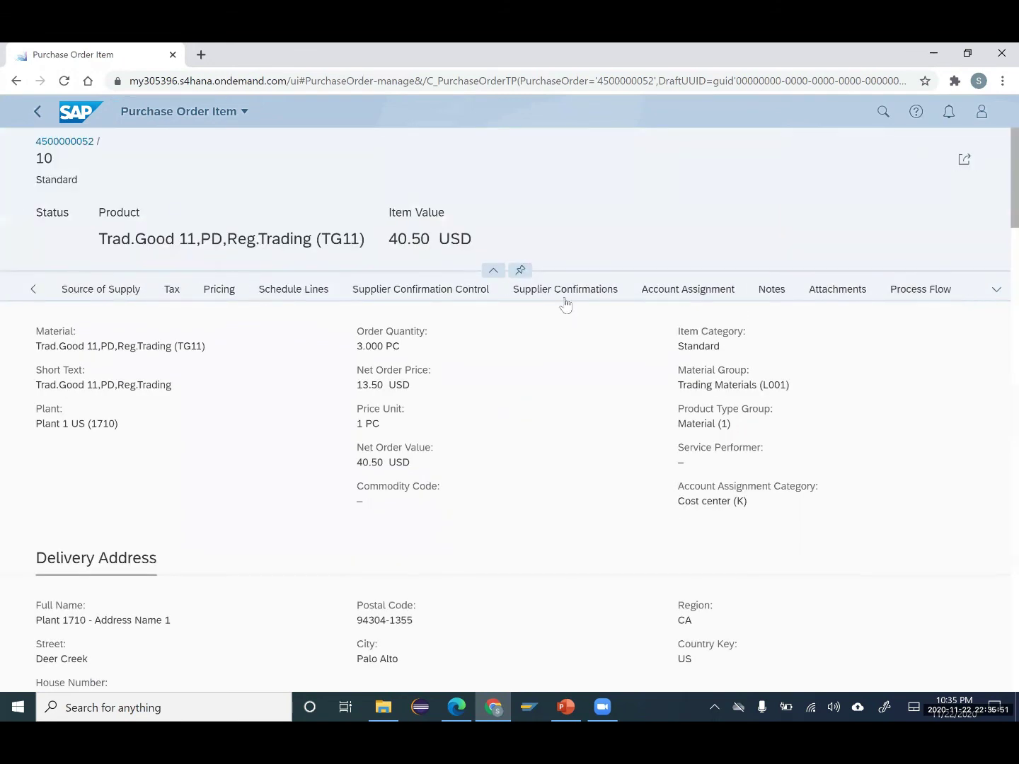
{"action": "left_click", "coordinate": [565, 290]}
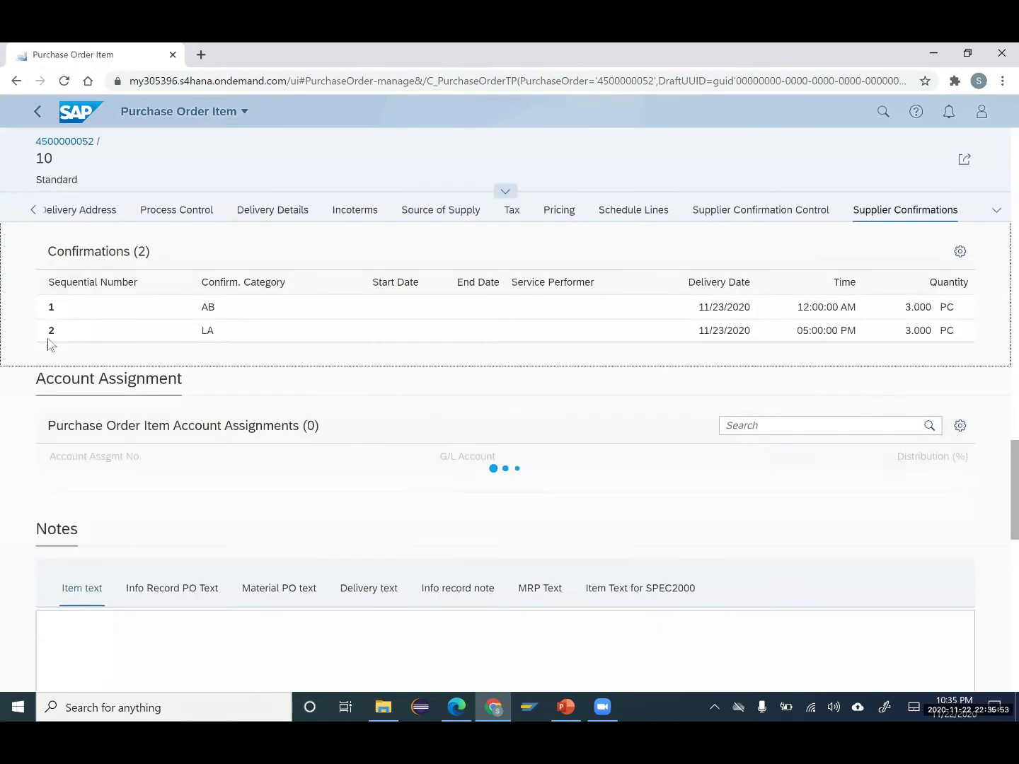
{"action": "left_click_drag", "start_coordinate": [50, 332], "coordinate": [960, 351]}
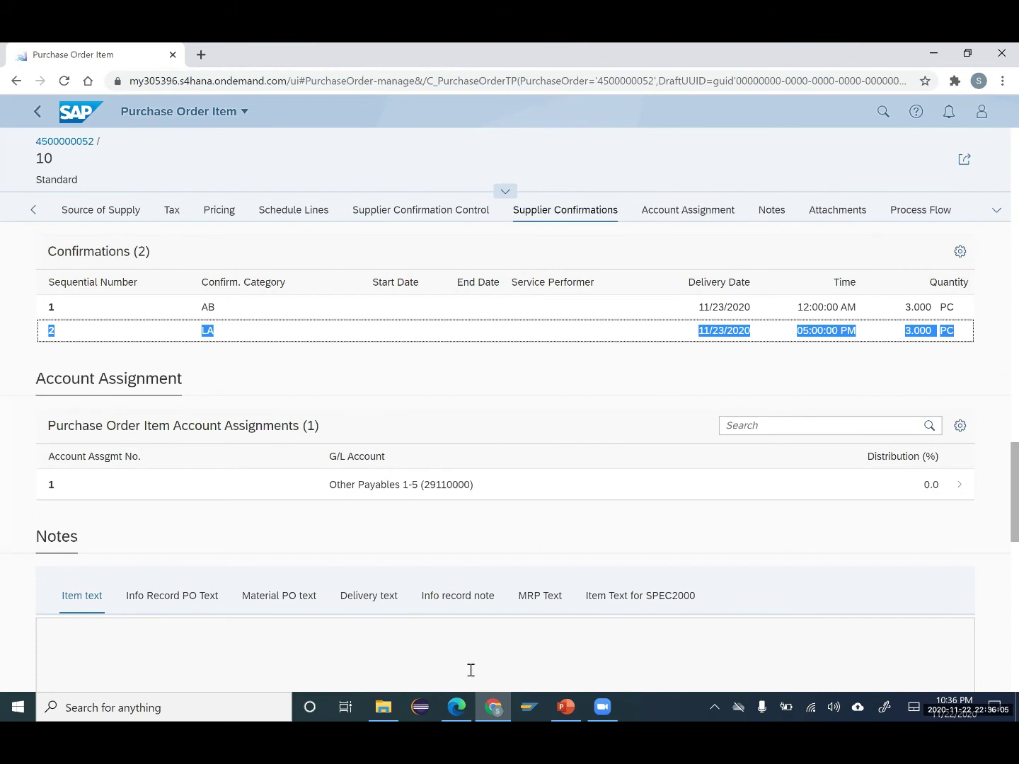
- Switch to Ariba Network, start a standard invoice for the purchase order and enter 1000090 as the invoice number
{"action": "mouse_move", "coordinate": [463, 697]}
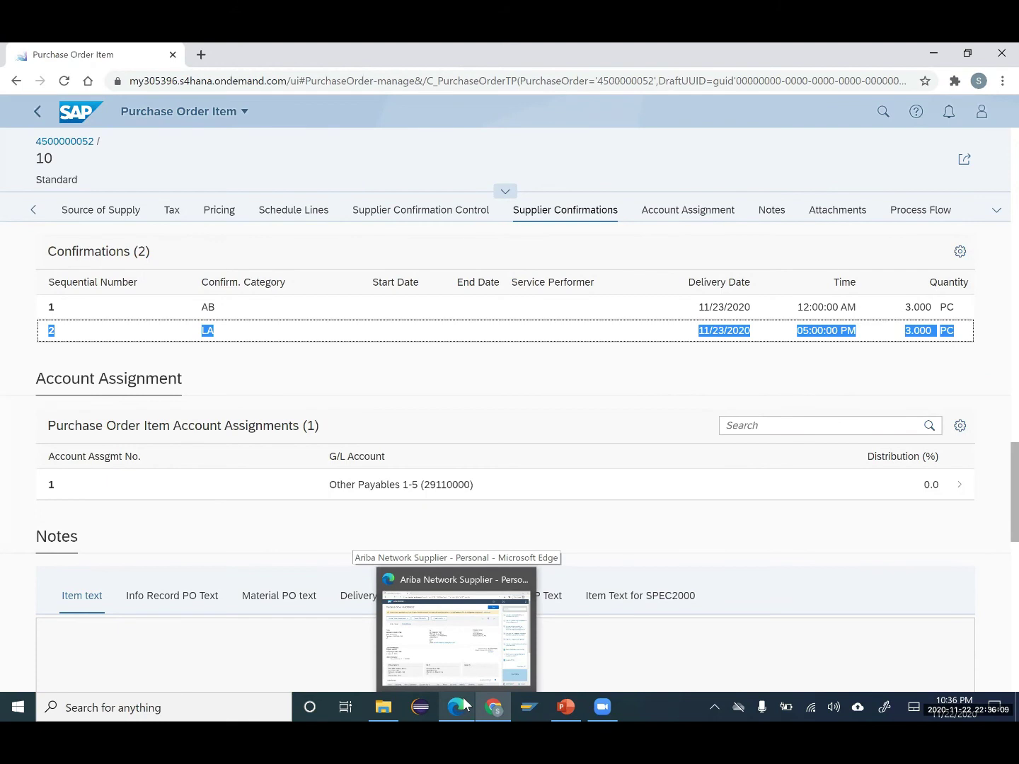
{"action": "left_click", "coordinate": [456, 690]}
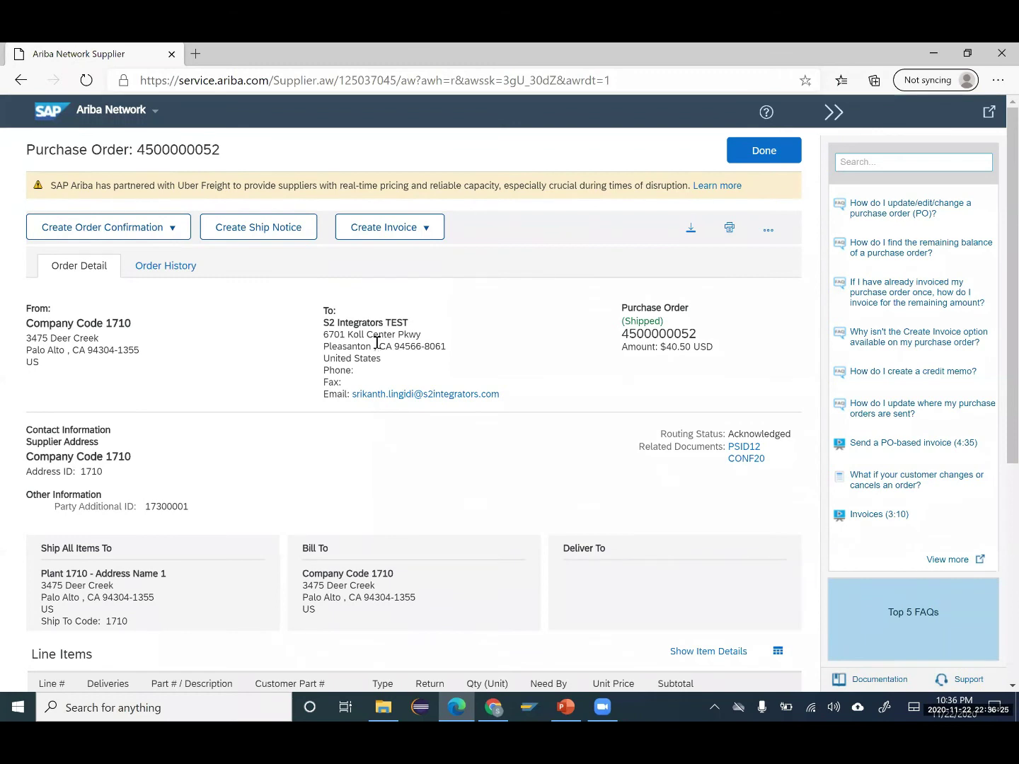
{"action": "left_click", "coordinate": [428, 246]}
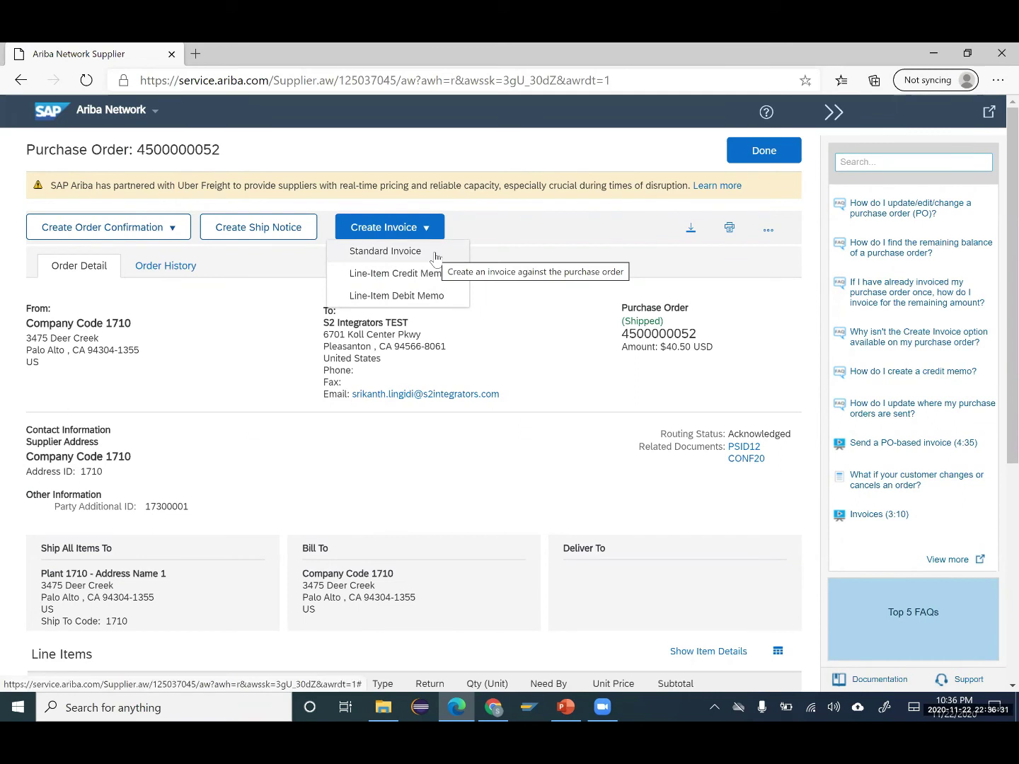
{"action": "left_click", "coordinate": [396, 253]}
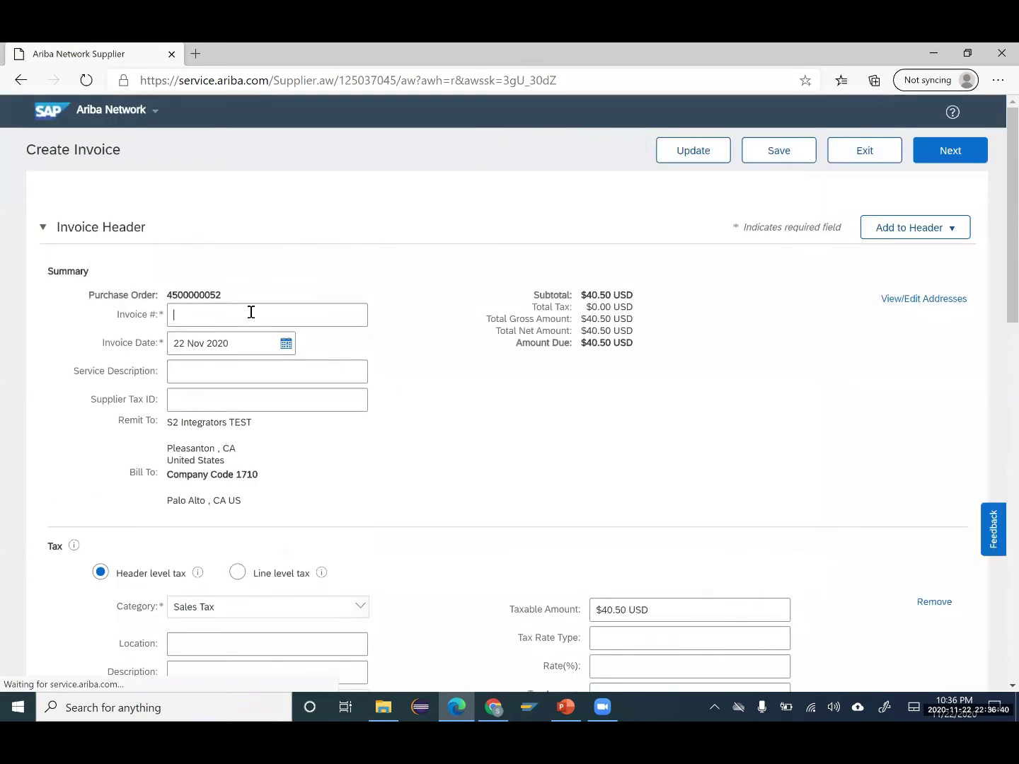
{"action": "left_click", "coordinate": [252, 312]}
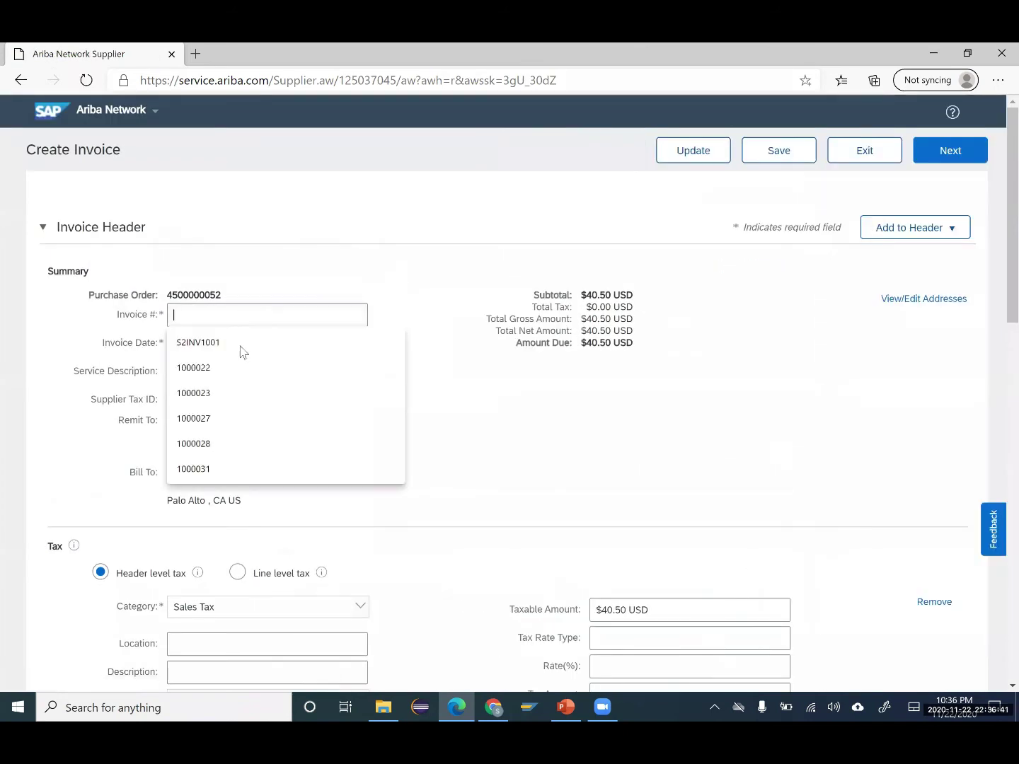
{"action": "left_click", "coordinate": [221, 444]}
{"action": "left_click_drag", "start_coordinate": [201, 316], "coordinate": [254, 315]}
{"action": "type", "text": "90"}
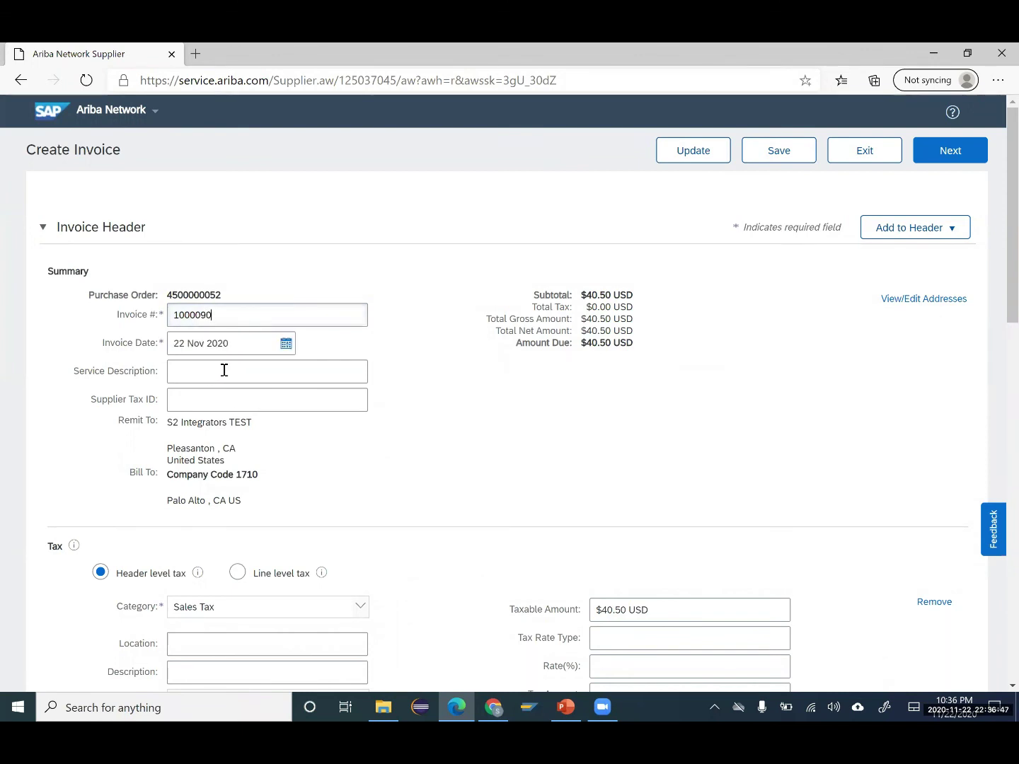
- Set the invoice's tax to line level and change the invoice number to 1000094
{"action": "scroll", "coordinate": [265, 443], "scroll_direction": "down", "scroll_amount": 2}
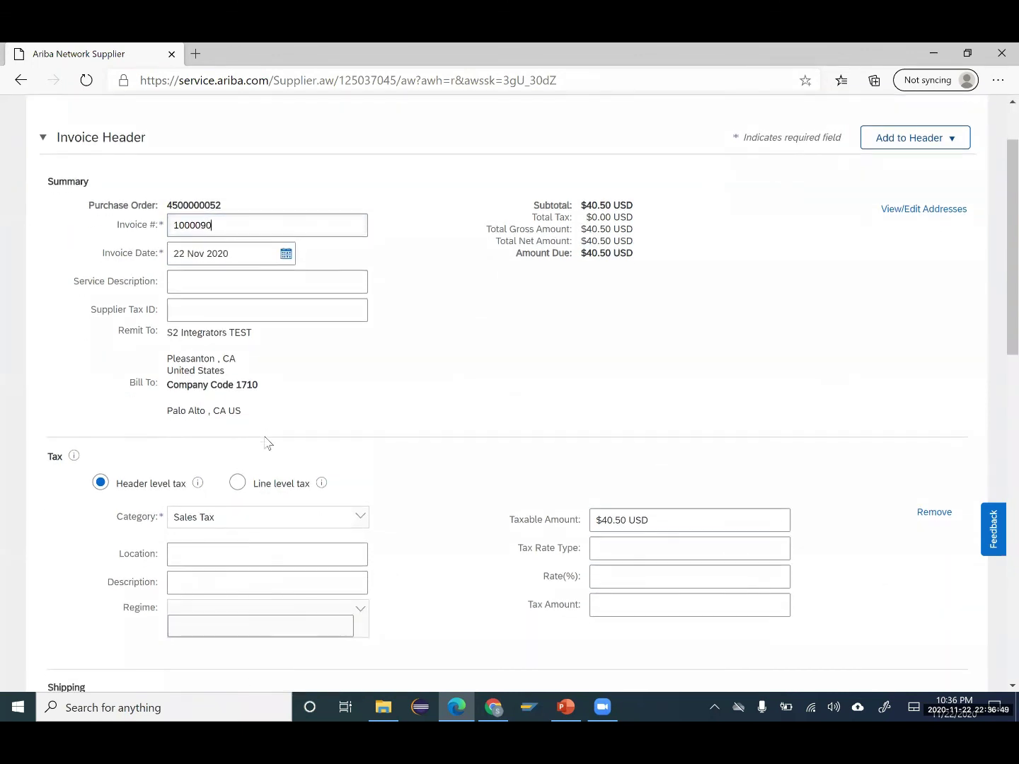
{"action": "left_click", "coordinate": [239, 482]}
{"action": "left_click", "coordinate": [257, 309]}
{"action": "key", "text": "BackSpace"}
{"action": "type", "text": "4"}
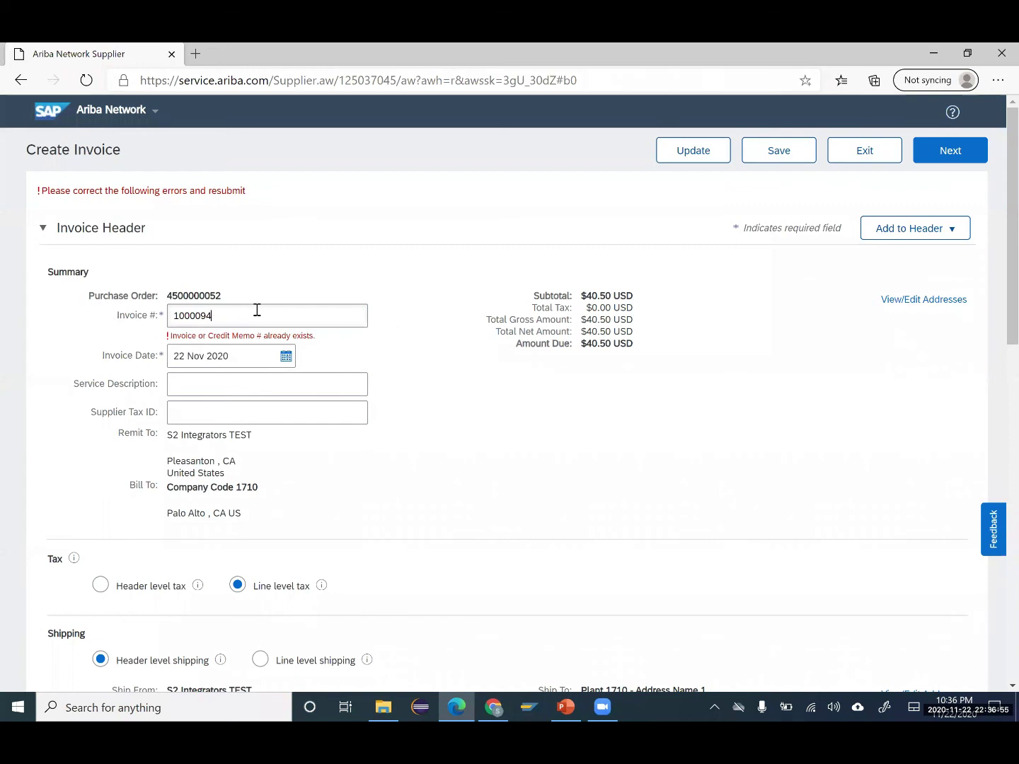
- Update the invoice with its new number, check its header and line item, and proceed to the invoice's confirmation page
{"action": "left_click", "coordinate": [690, 152]}
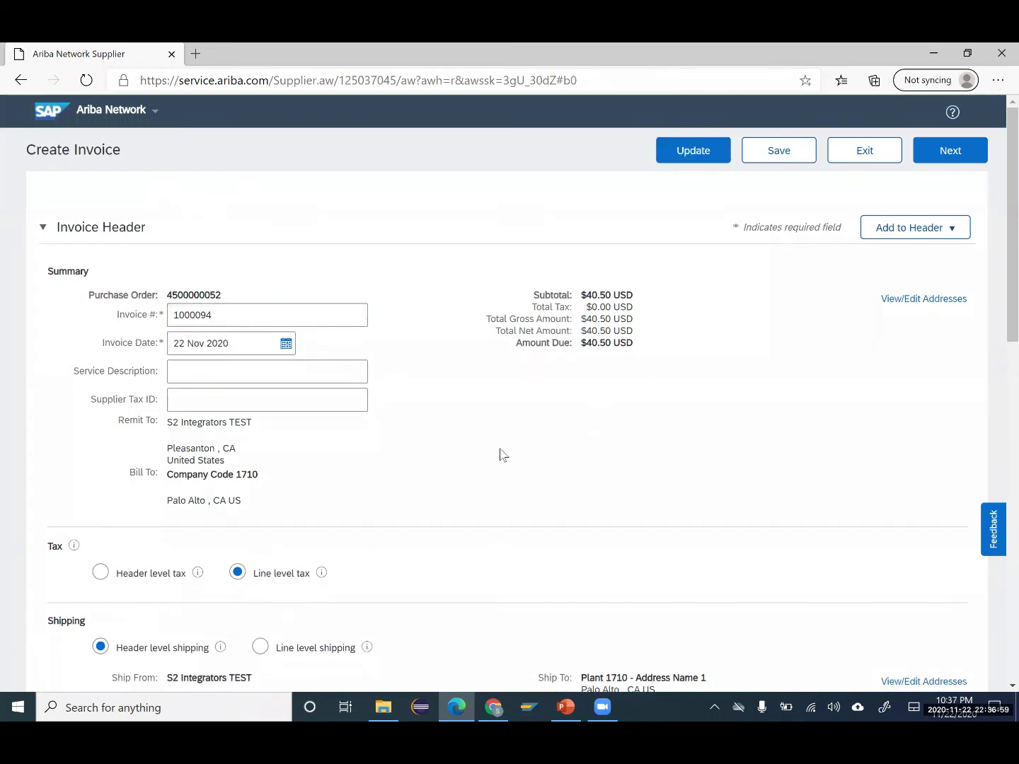
{"action": "scroll", "coordinate": [475, 458], "scroll_direction": "down", "scroll_amount": 1}
{"action": "scroll", "coordinate": [475, 459], "scroll_direction": "down", "scroll_amount": 1}
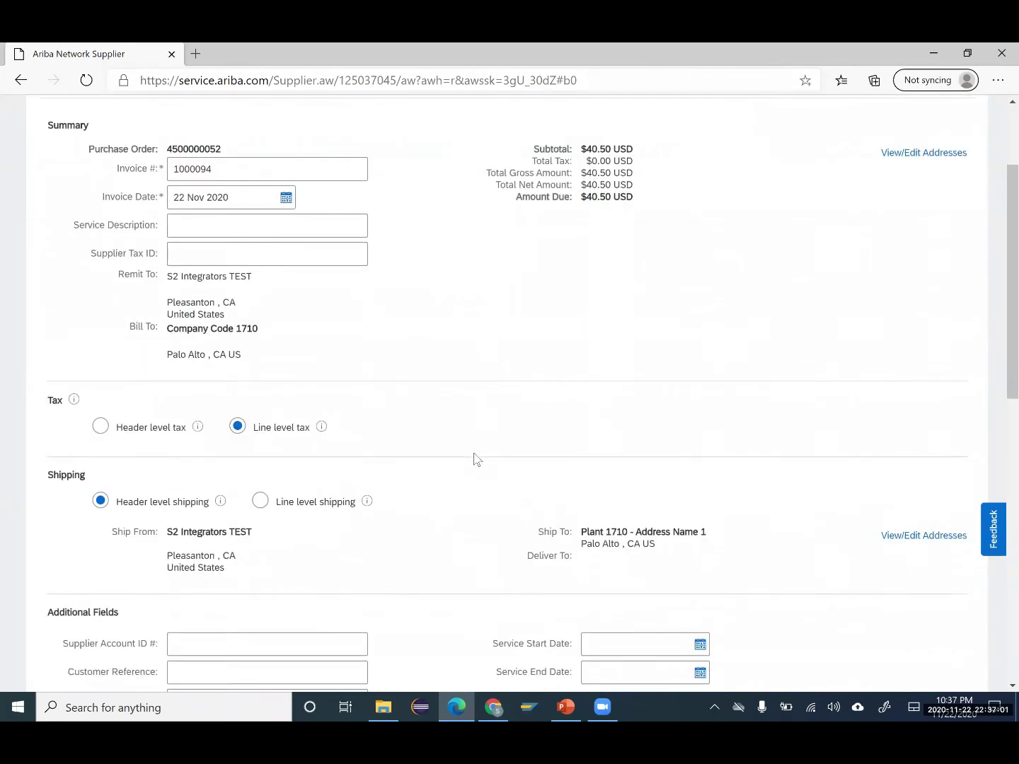
{"action": "scroll", "coordinate": [475, 459], "scroll_direction": "up", "scroll_amount": 1}
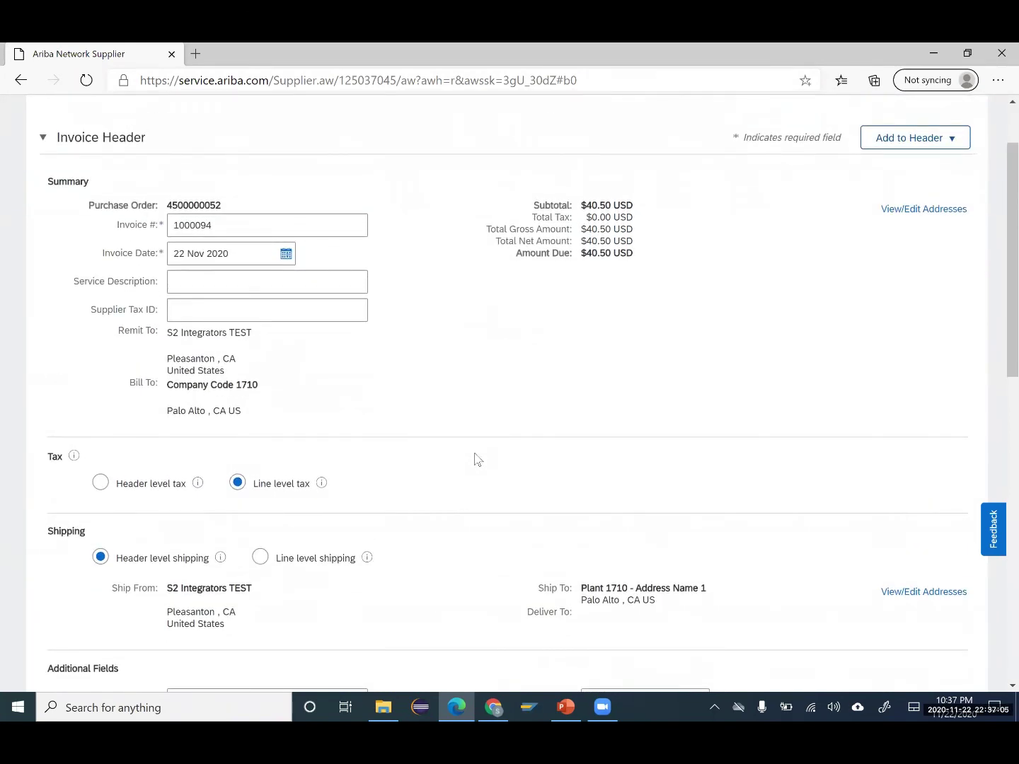
{"action": "scroll", "coordinate": [476, 460], "scroll_direction": "down", "scroll_amount": 1}
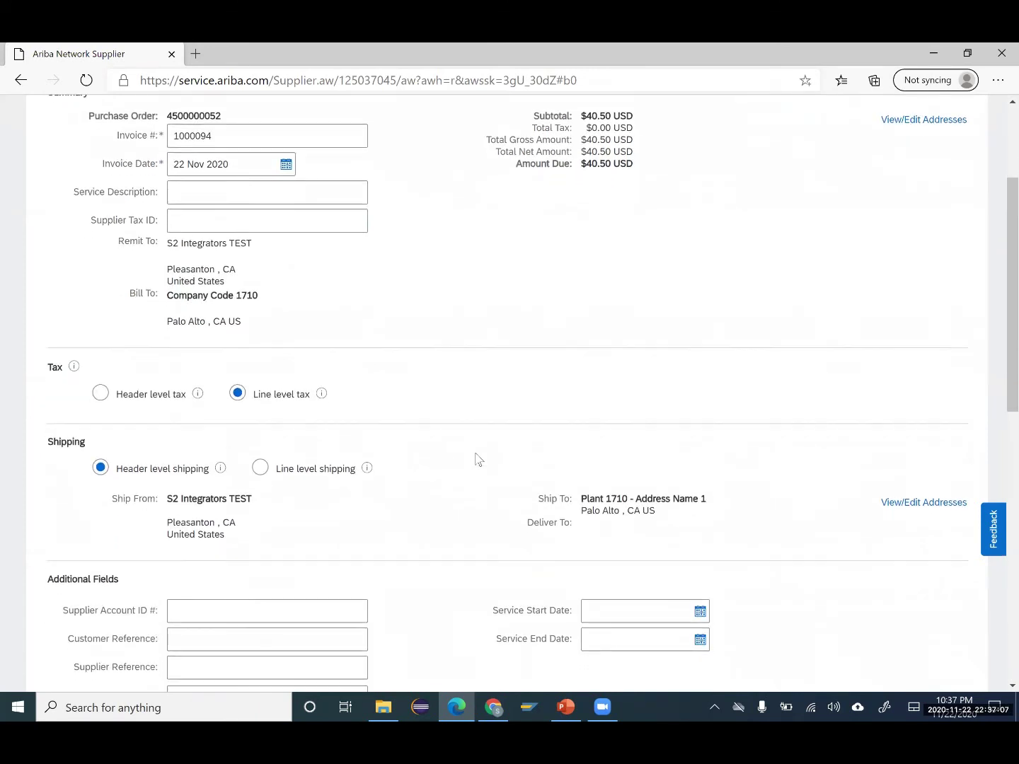
{"action": "scroll", "coordinate": [476, 460], "scroll_direction": "down", "scroll_amount": 3}
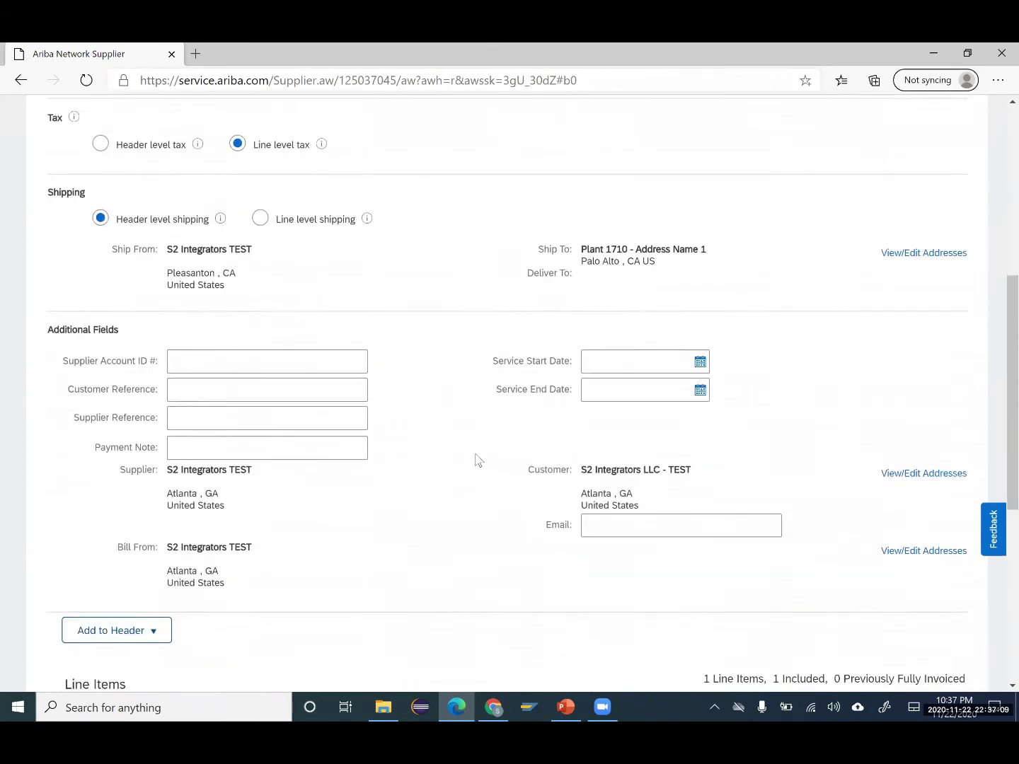
{"action": "scroll", "coordinate": [477, 461], "scroll_direction": "down", "scroll_amount": 4}
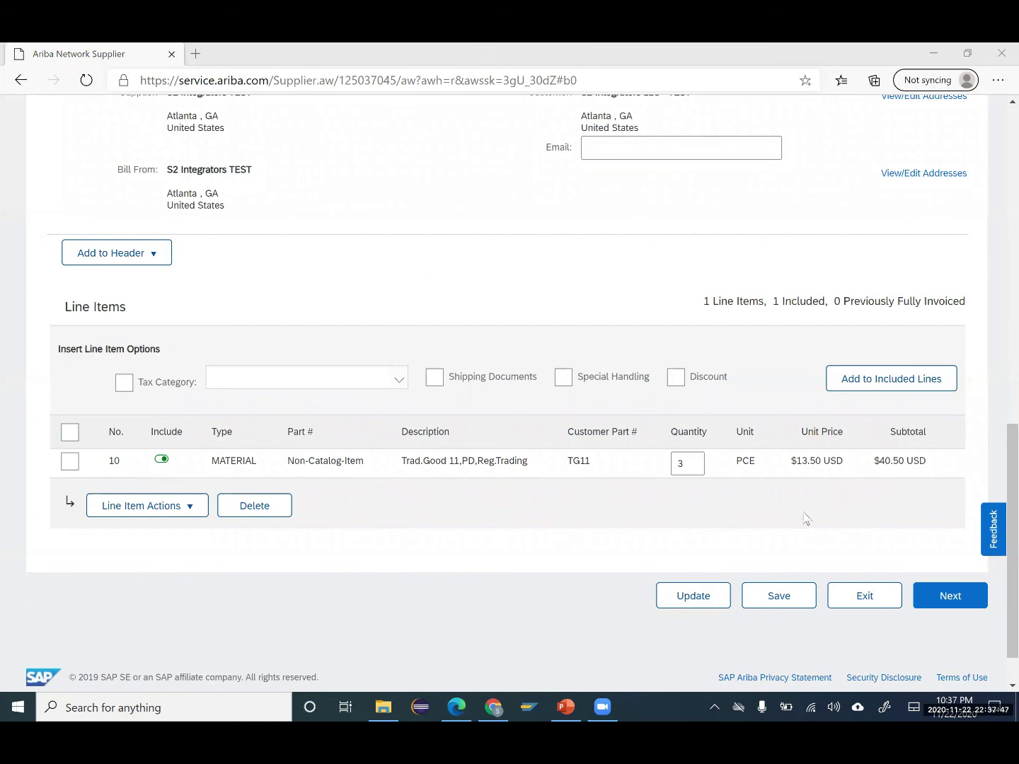
{"action": "left_click", "coordinate": [953, 596]}
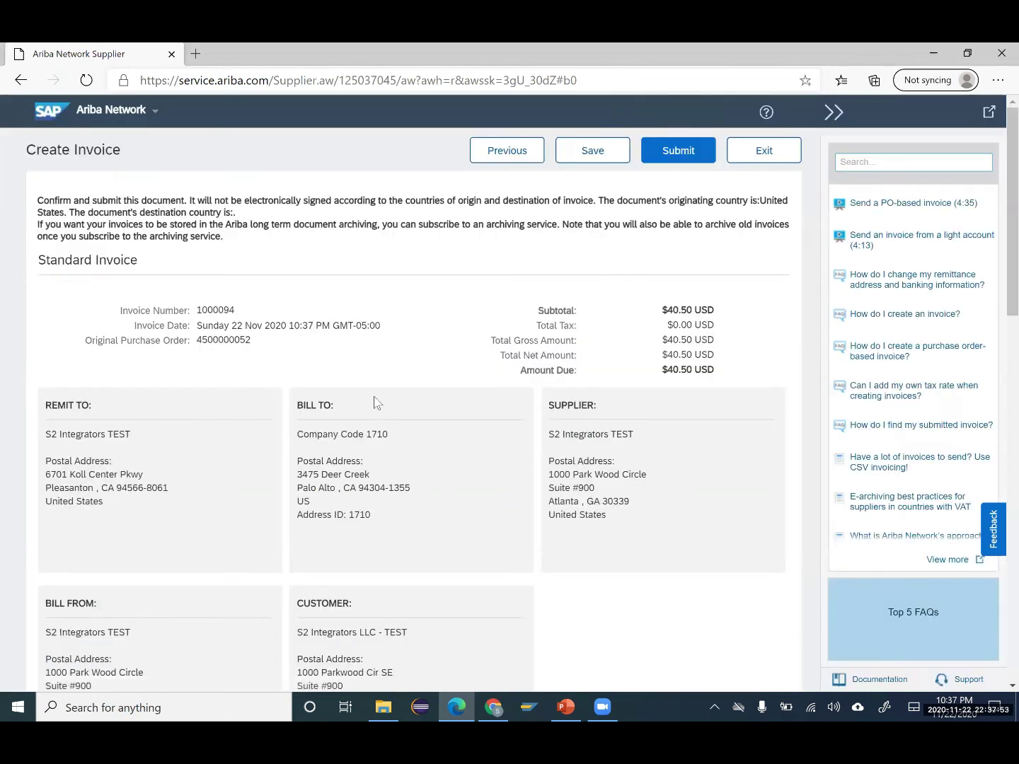
- Review the invoice's addresses, shipping information, line details and summary, and submit the invoice
{"action": "scroll", "coordinate": [373, 397], "scroll_direction": "down", "scroll_amount": 1}
{"action": "scroll", "coordinate": [375, 398], "scroll_direction": "down", "scroll_amount": 2}
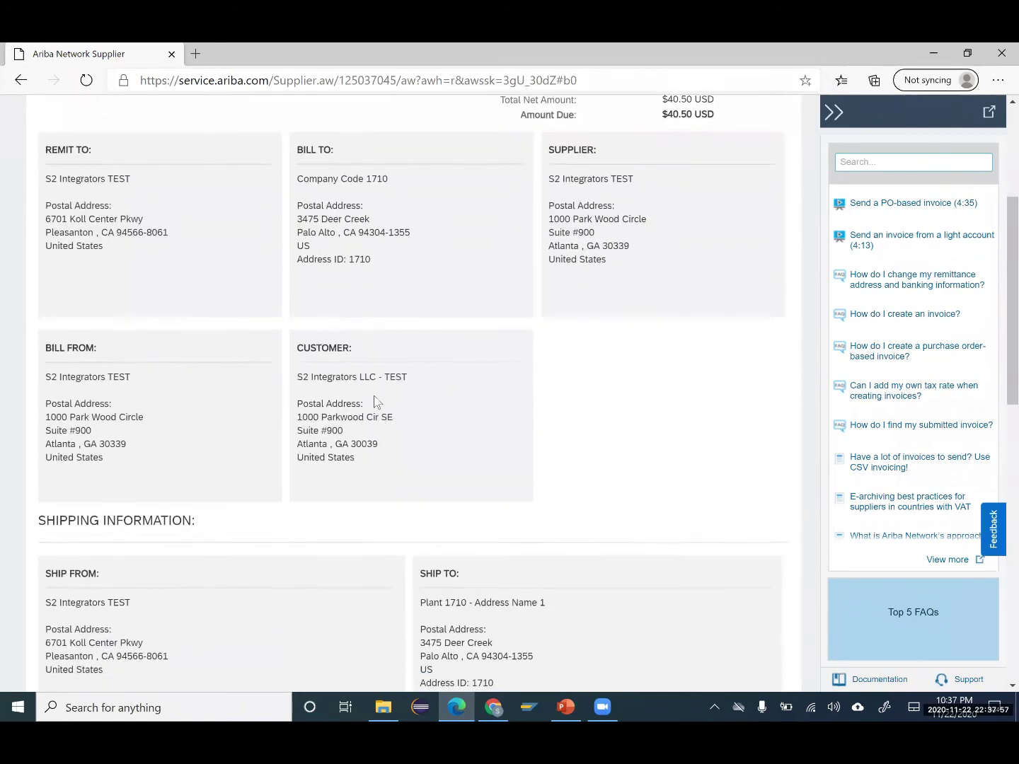
{"action": "scroll", "coordinate": [374, 395], "scroll_direction": "down", "scroll_amount": 2}
{"action": "scroll", "coordinate": [375, 400], "scroll_direction": "down", "scroll_amount": 1}
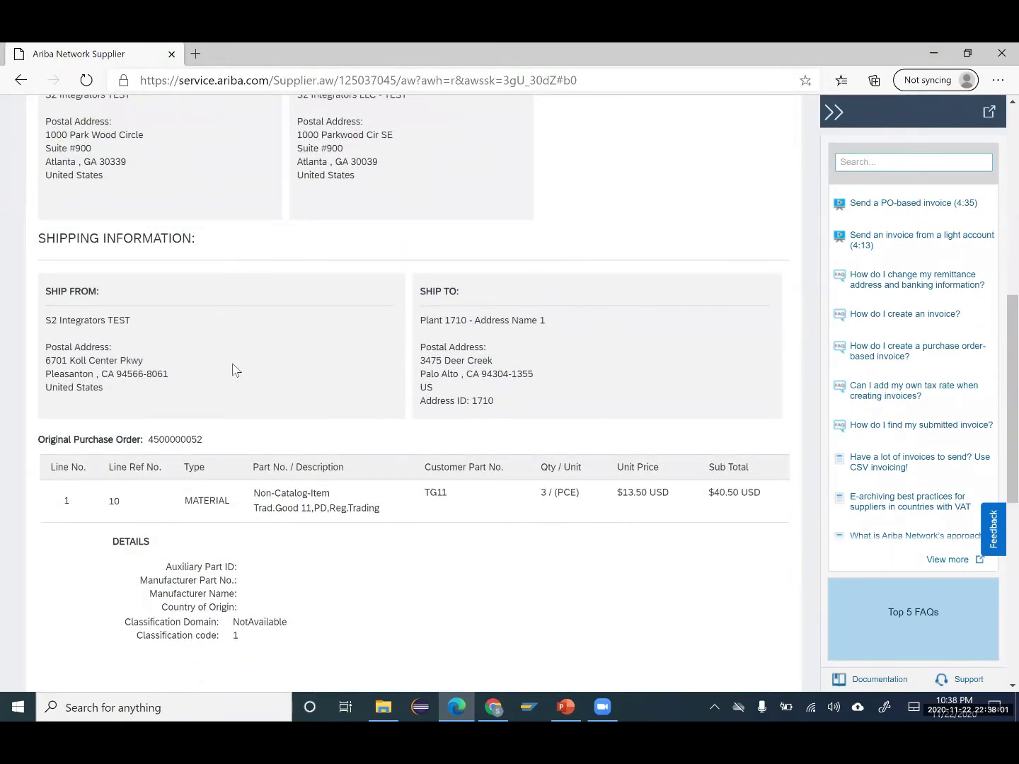
{"action": "scroll", "coordinate": [234, 370], "scroll_direction": "down", "scroll_amount": 1}
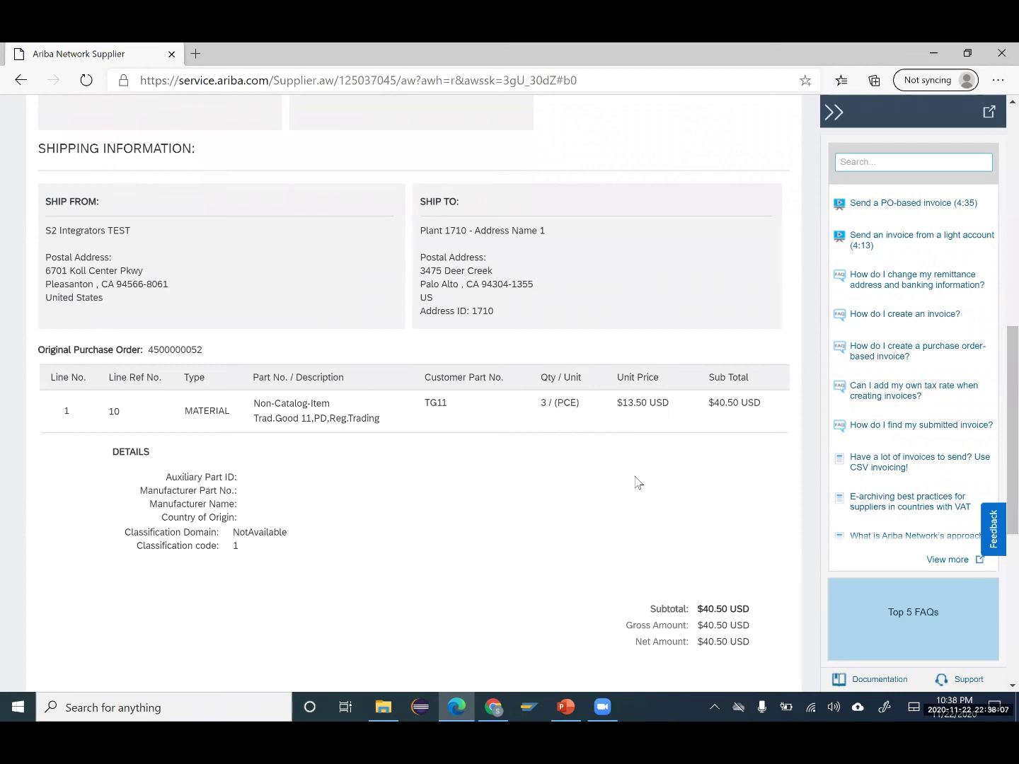
{"action": "scroll", "coordinate": [635, 483], "scroll_direction": "down", "scroll_amount": 4}
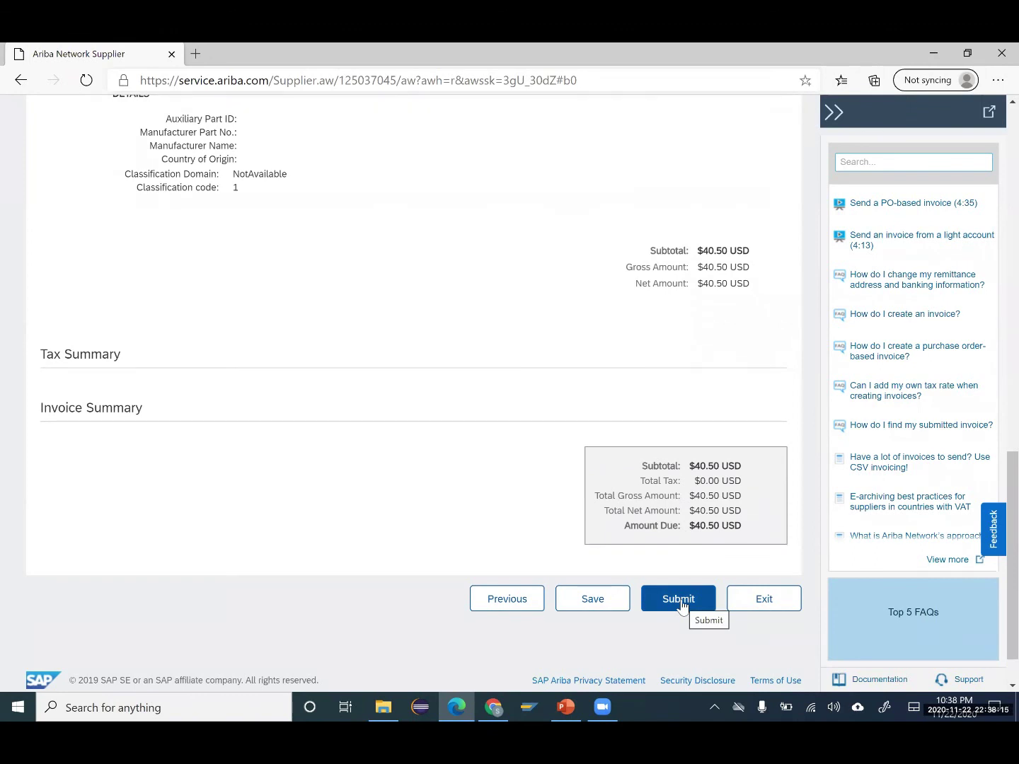
{"action": "left_click", "coordinate": [679, 601]}
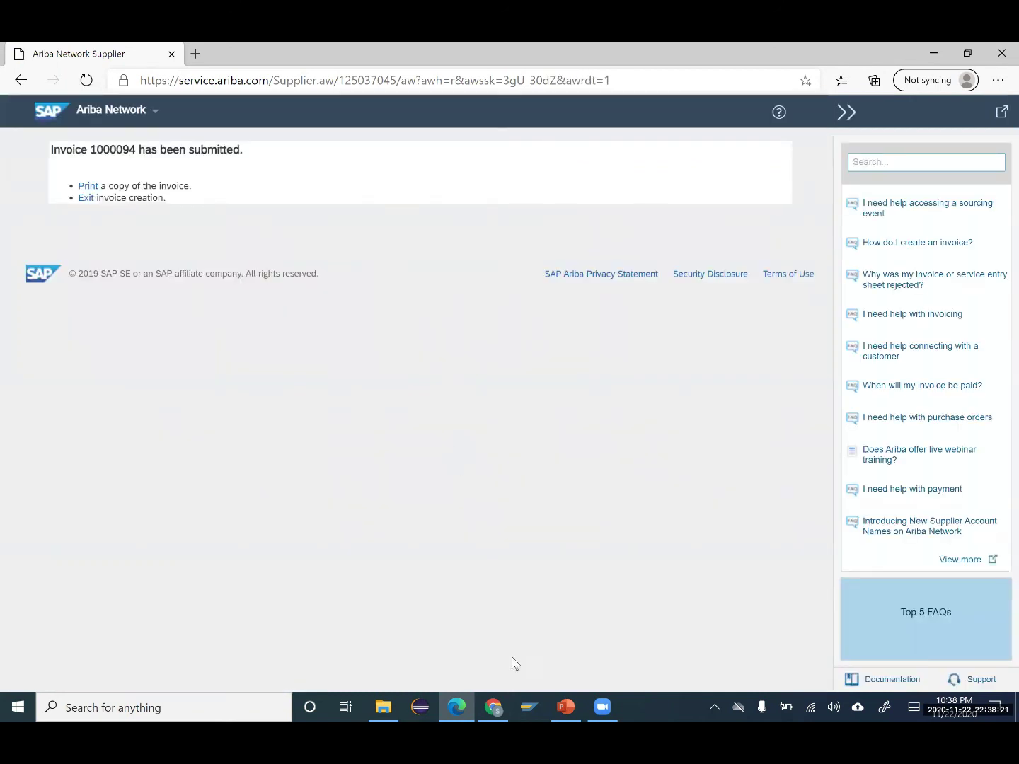
- Switch to SAP S/4HANA, reload the purchase order item and check its process flow for the supplier invoice
{"action": "mouse_move", "coordinate": [494, 706]}
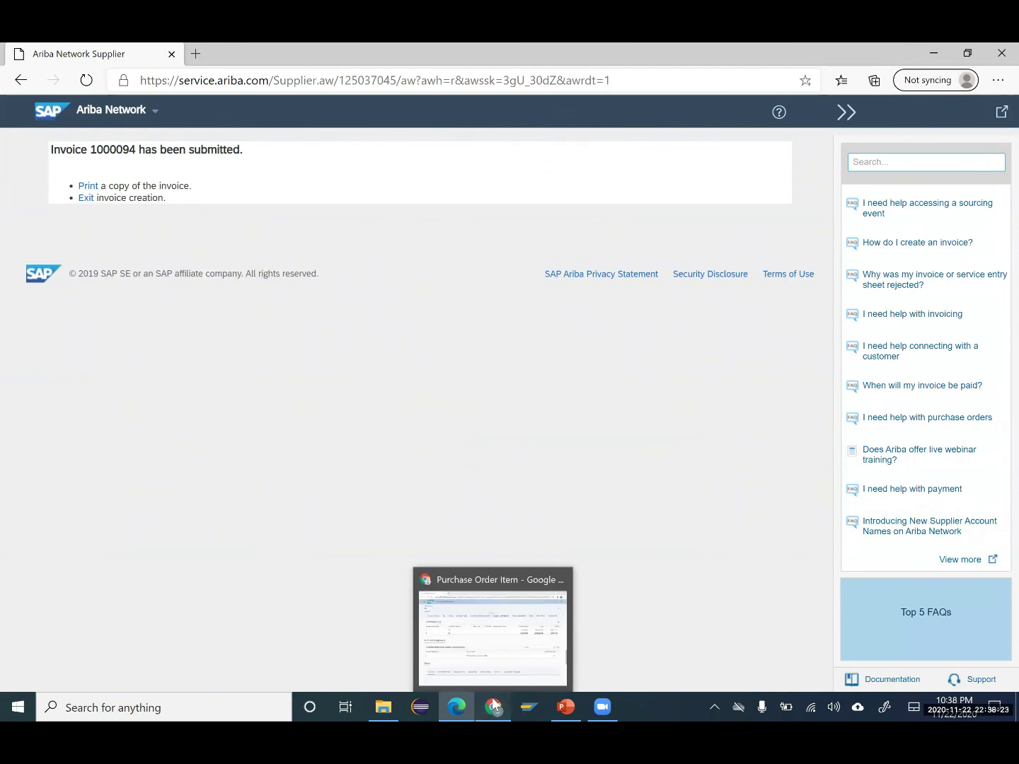
{"action": "left_click", "coordinate": [467, 623]}
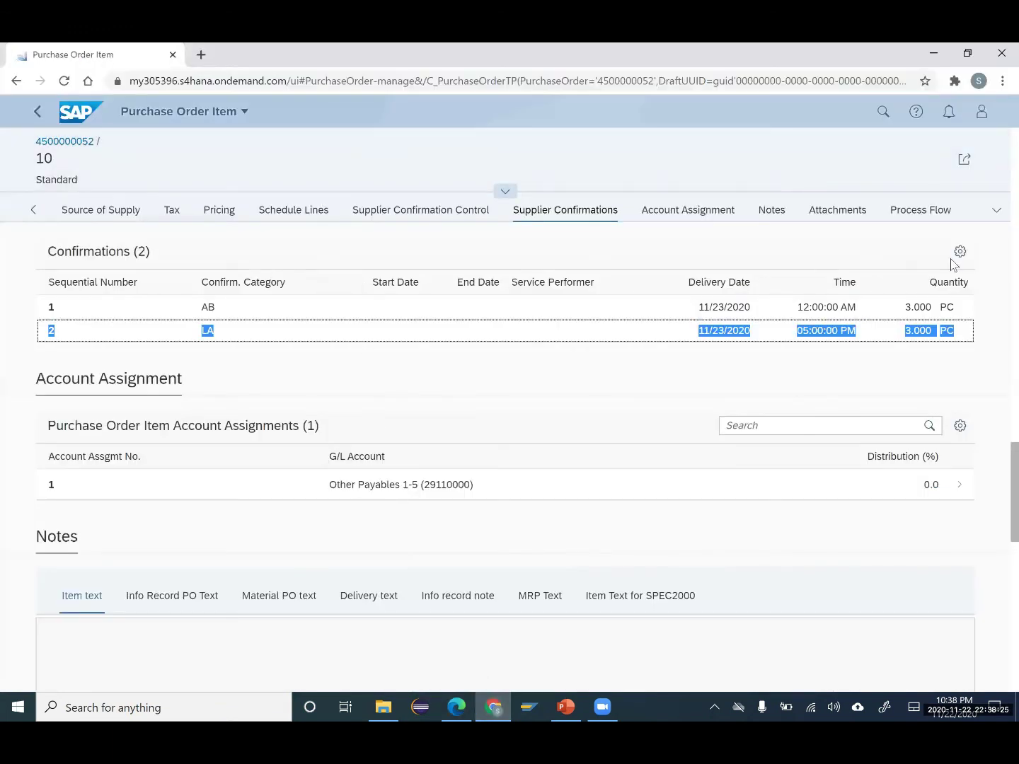
{"action": "left_click", "coordinate": [947, 237]}
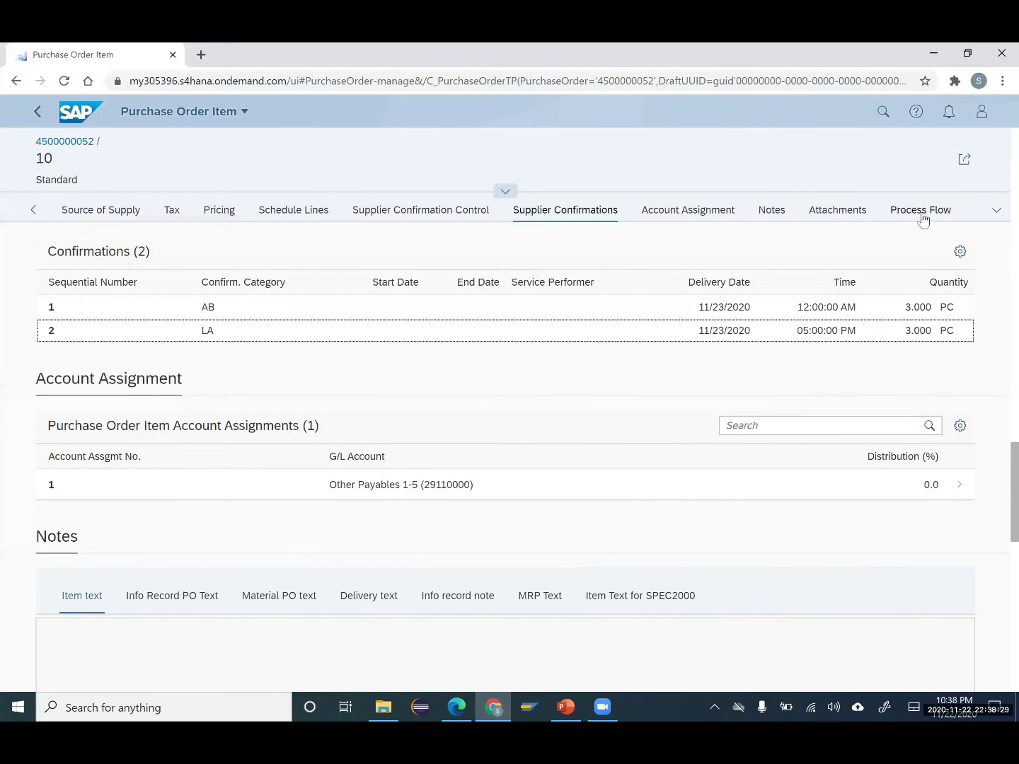
{"action": "left_click", "coordinate": [922, 217]}
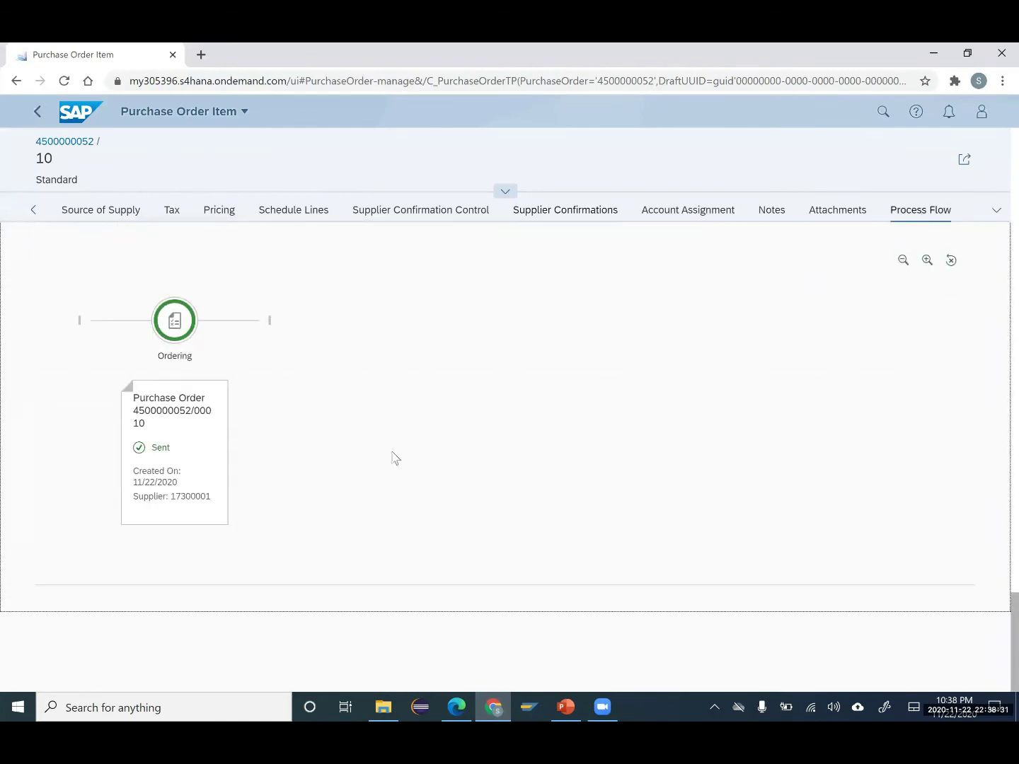
{"action": "left_click", "coordinate": [61, 82]}
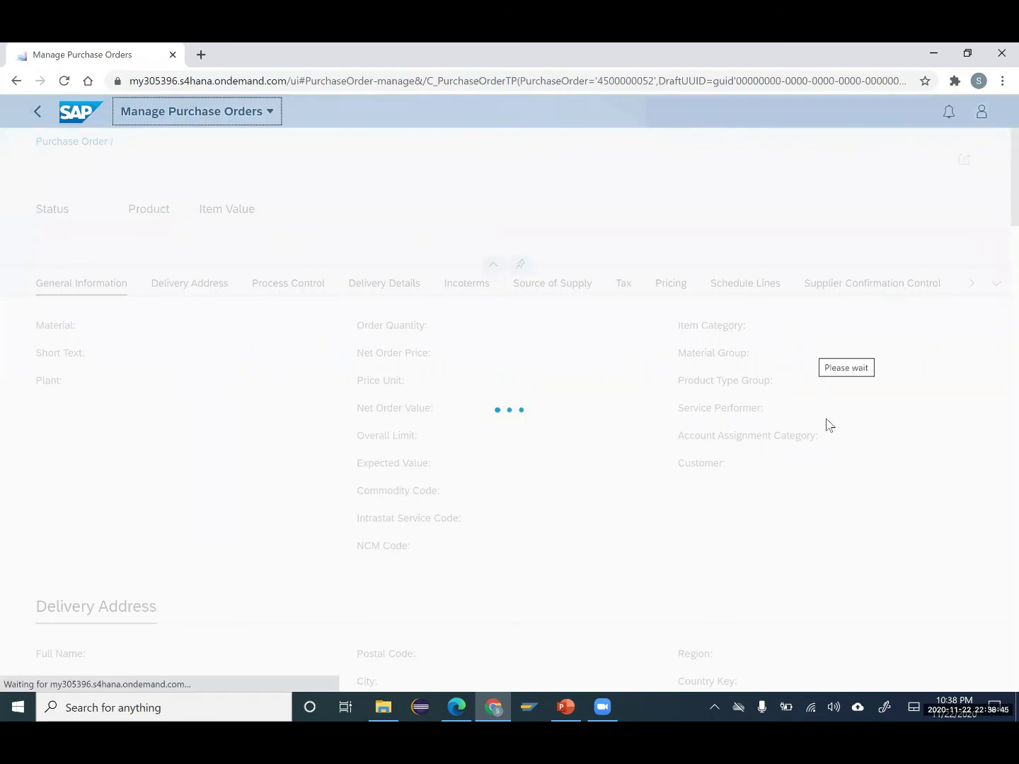
{"action": "left_click", "coordinate": [975, 294]}
{"action": "left_click", "coordinate": [975, 295]}
{"action": "left_click", "coordinate": [938, 296]}
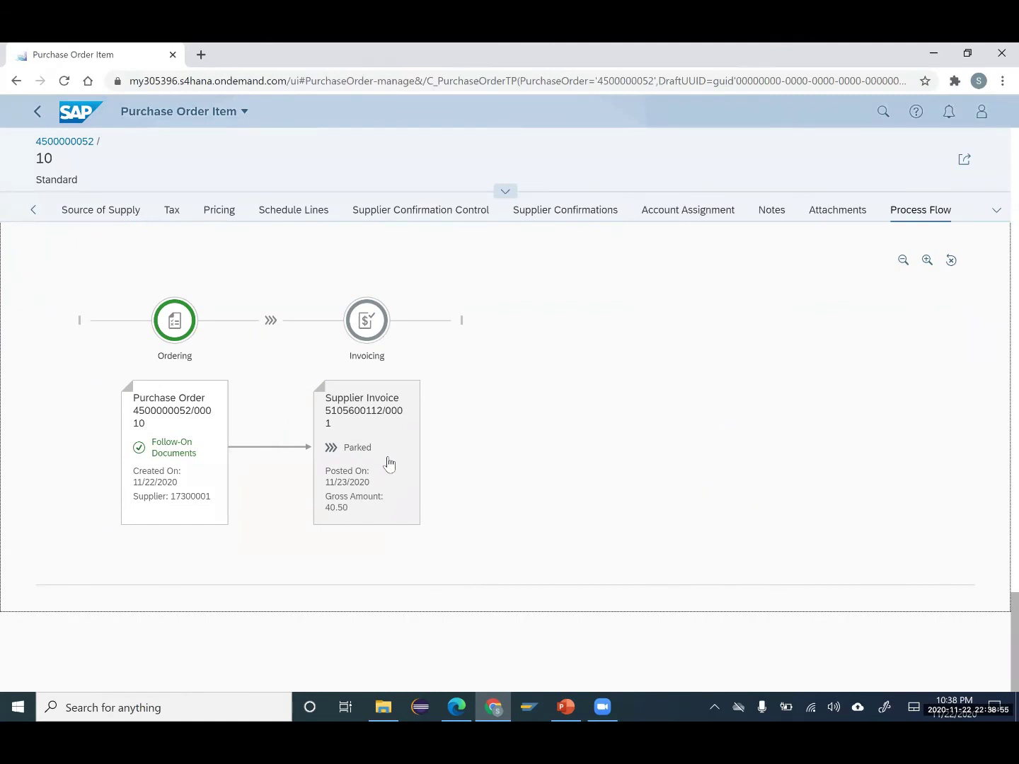
- Open the parked supplier invoice from the process flow, check its general information and invoice items, and post it
{"action": "left_click", "coordinate": [387, 463]}
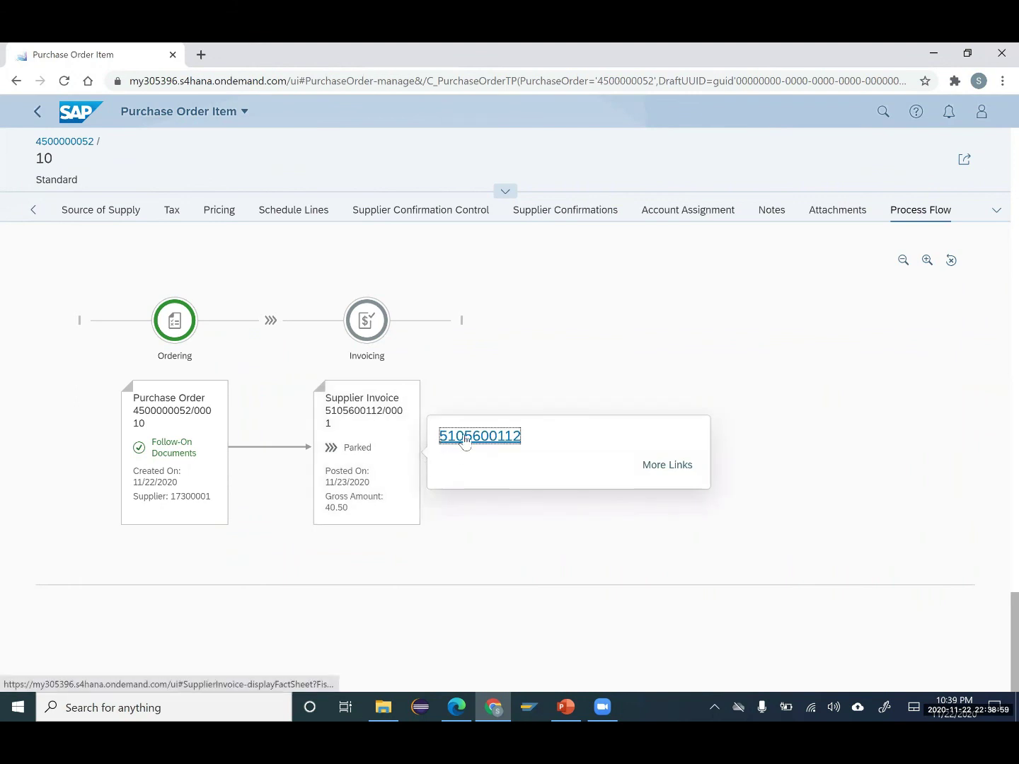
{"action": "left_click", "coordinate": [465, 437]}
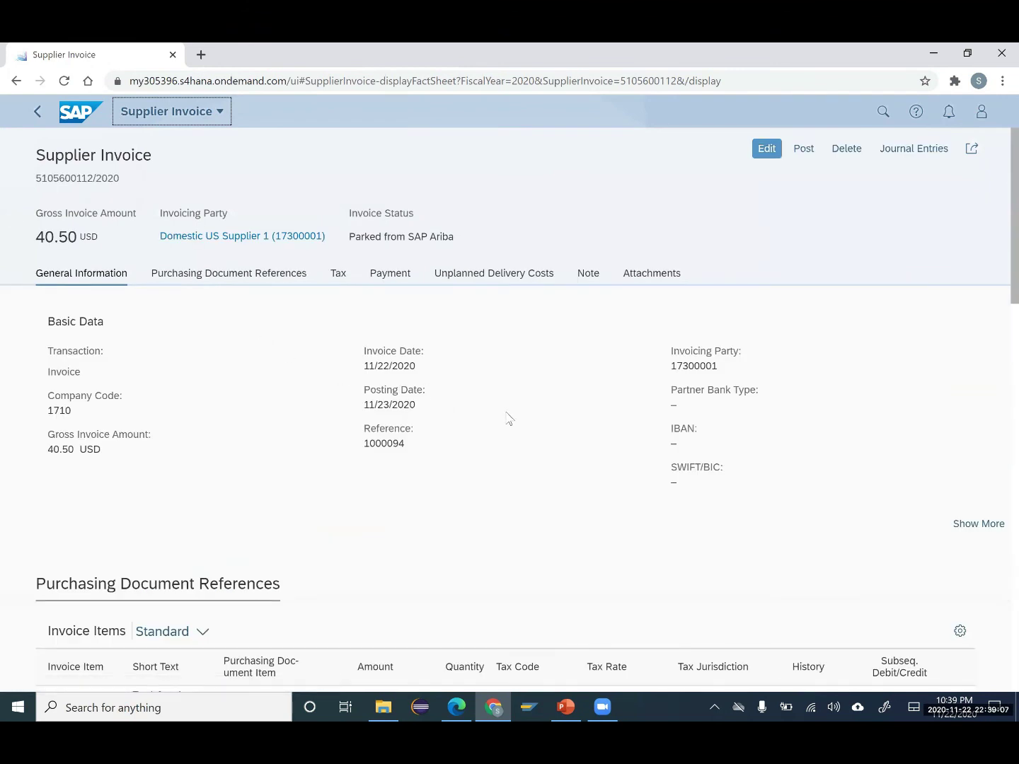
{"action": "scroll", "coordinate": [507, 417], "scroll_direction": "down", "scroll_amount": 1}
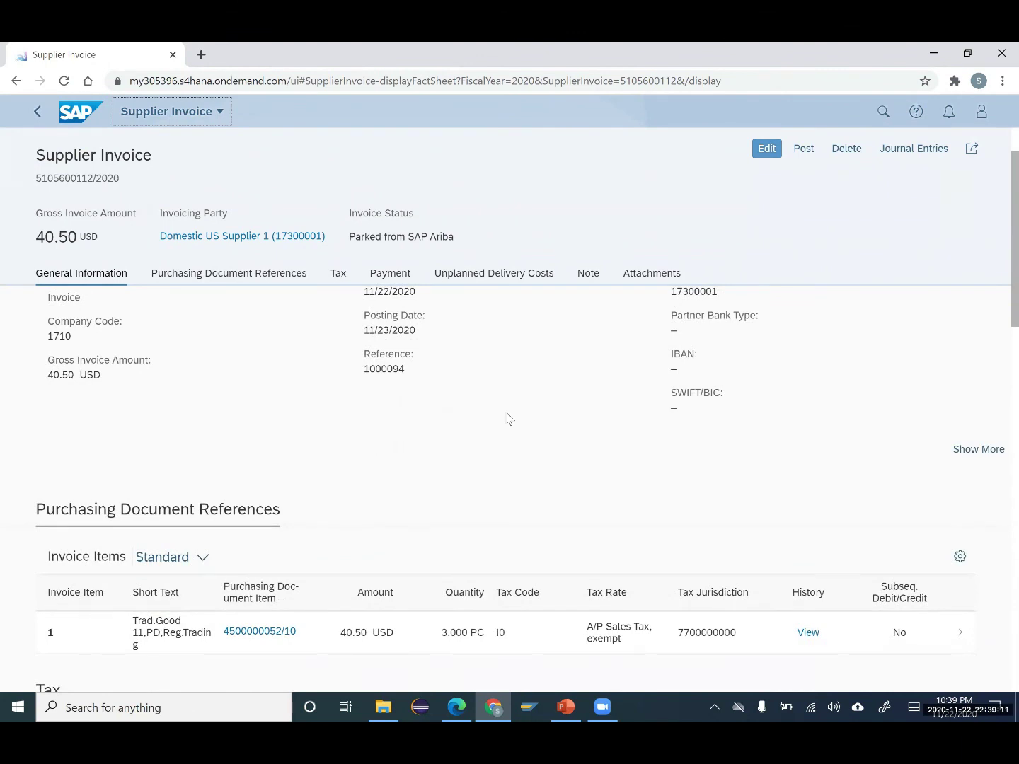
{"action": "scroll", "coordinate": [508, 418], "scroll_direction": "up", "scroll_amount": 1}
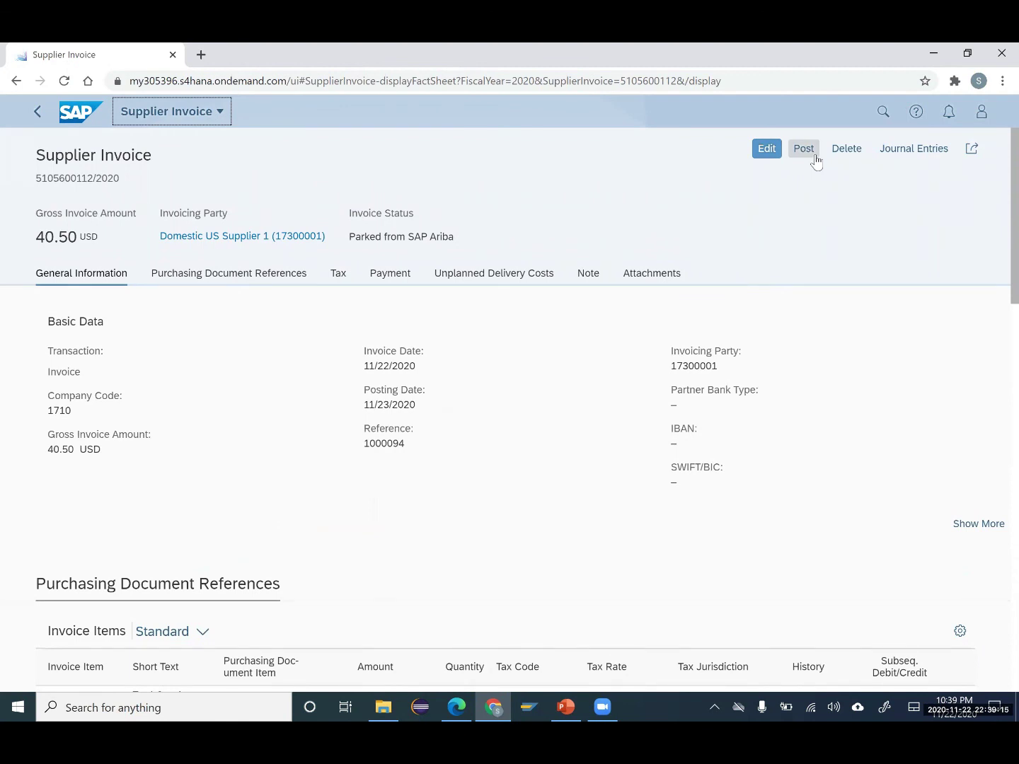
{"action": "left_click", "coordinate": [813, 158]}
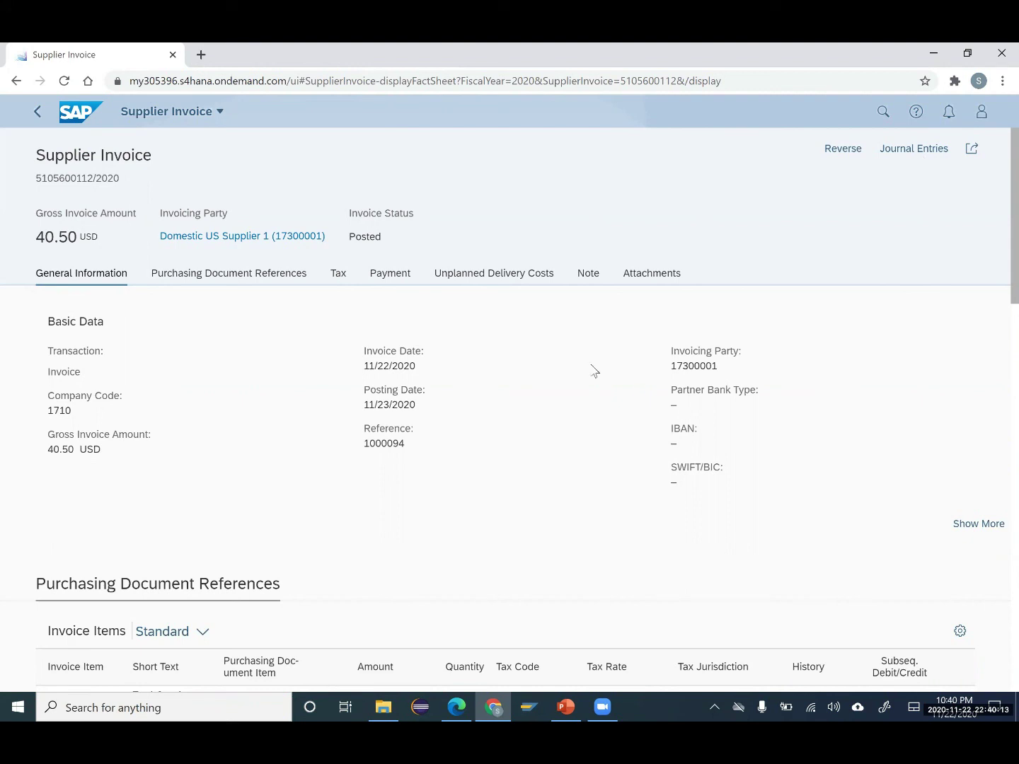
{"action": "key", "text": "alt+c"}
{"action": "left_click", "coordinate": [564, 423]}
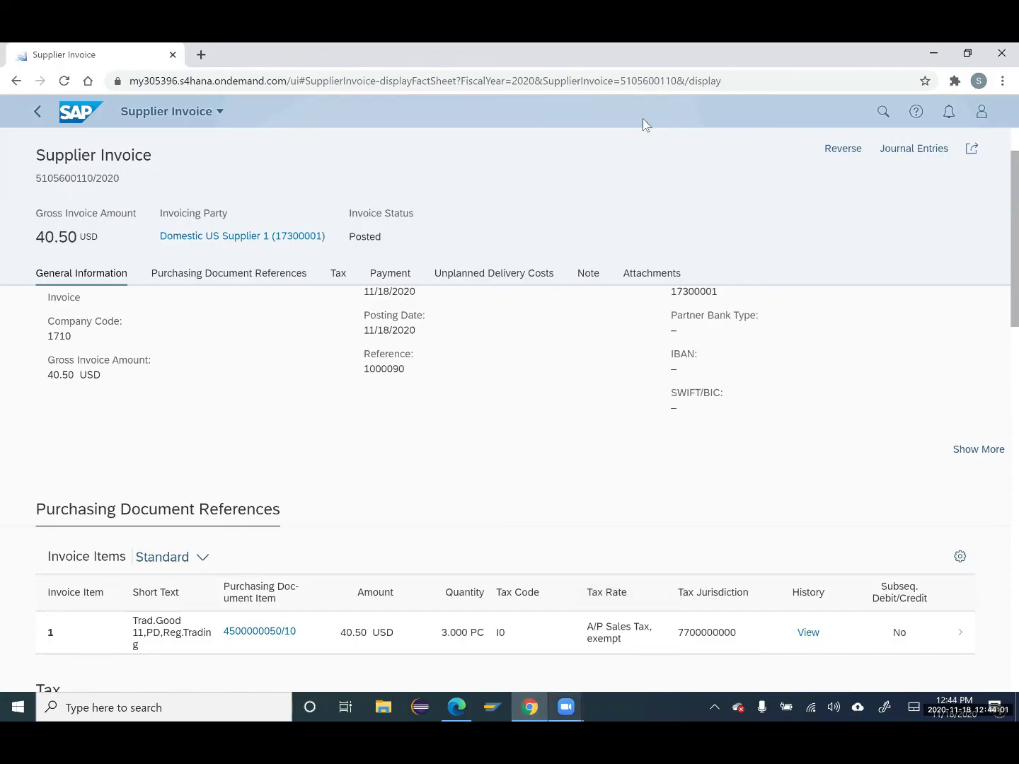